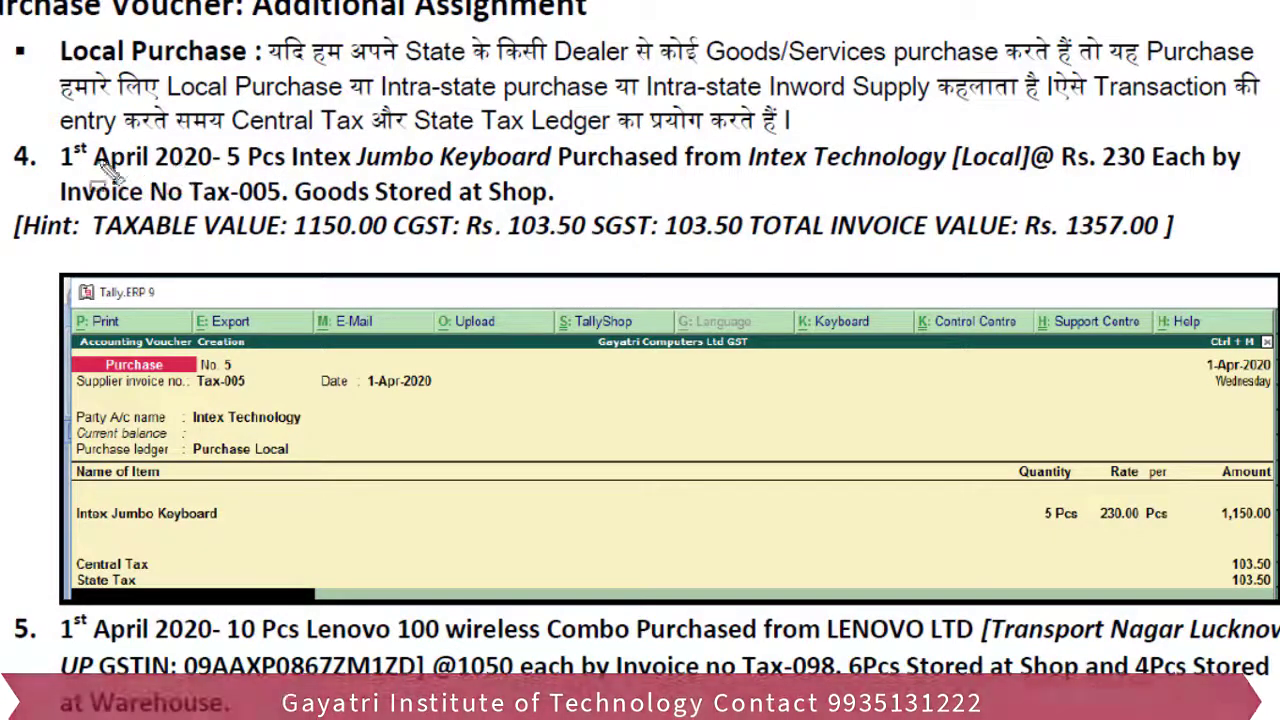
# Step: Review purchase assignment 4 in the PDF for its date, quantity, item, supplier, rate, invoice number and storage location
pyautogui.moveTo(52, 138)
pyautogui.mouseDown()
pyautogui.moveTo(77, 172)
pyautogui.moveTo(289, 171)
pyautogui.moveTo(330, 195)
pyautogui.moveTo(550, 197)
pyautogui.moveTo(552, 172)
pyautogui.mouseUp()
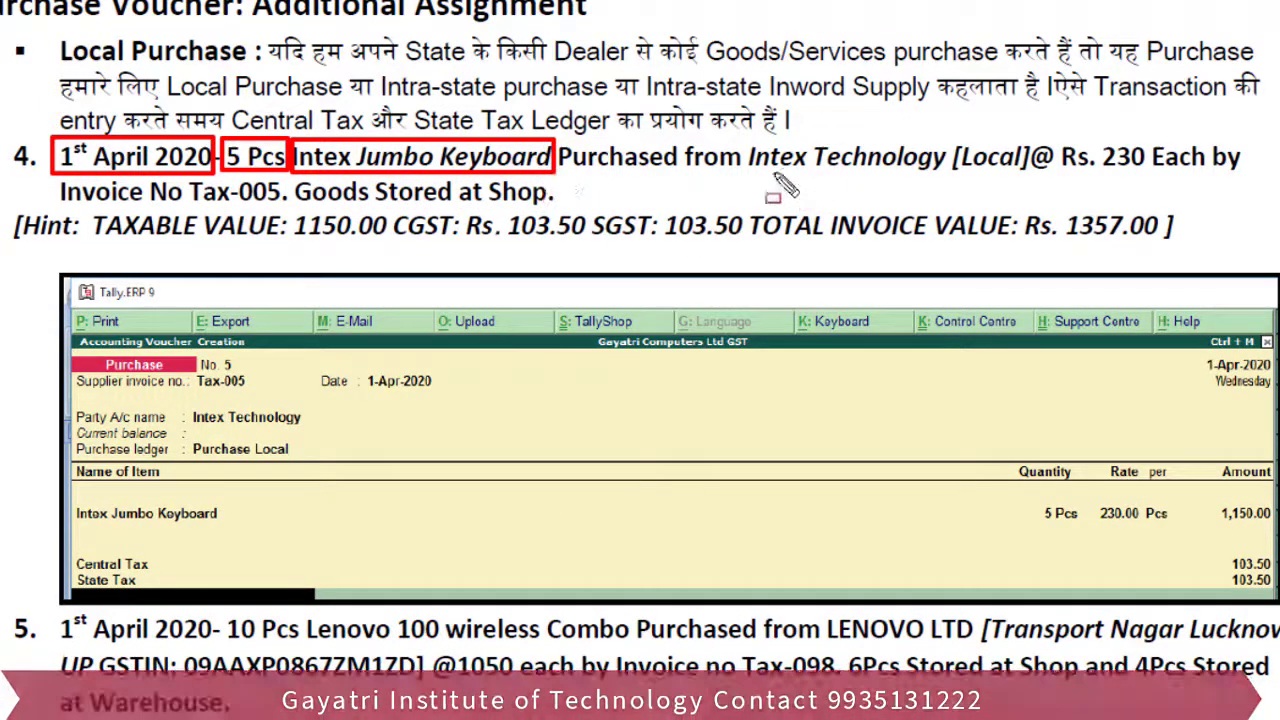
pyautogui.moveTo(743, 141)
pyautogui.mouseDown()
pyautogui.moveTo(770, 168)
pyautogui.moveTo(806, 174)
pyautogui.moveTo(952, 174)
pyautogui.mouseUp()
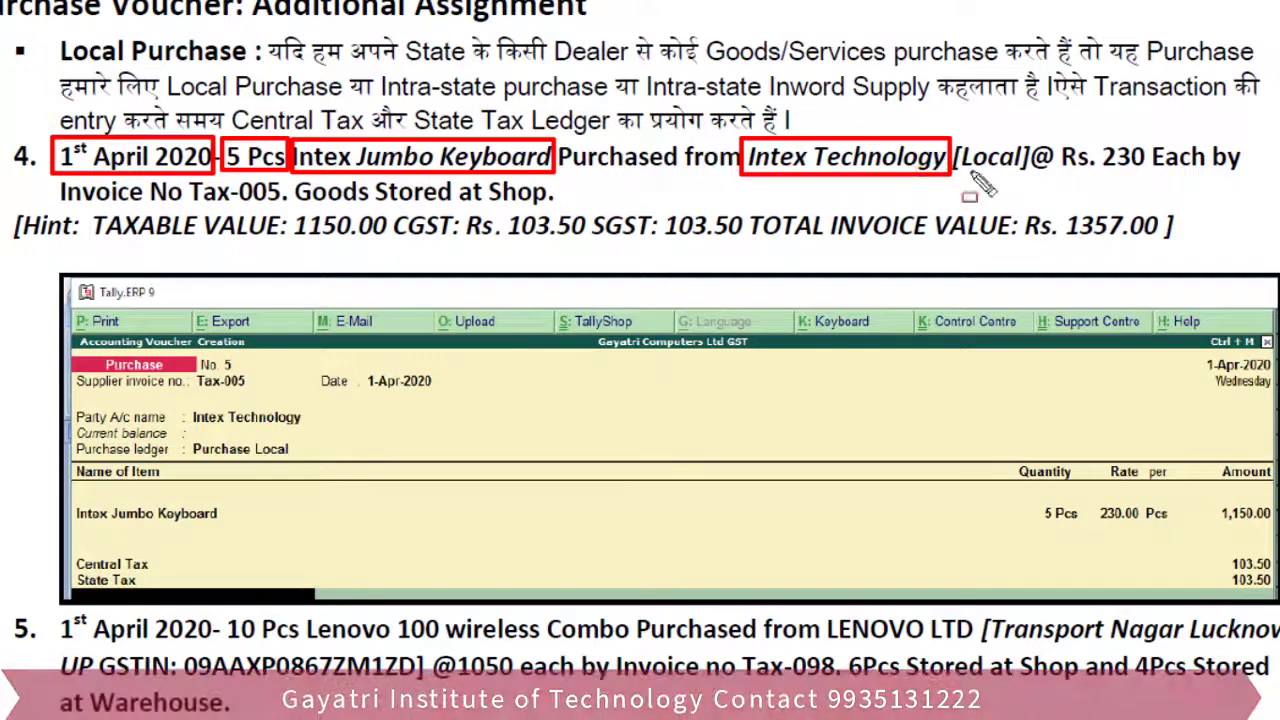
pyautogui.moveTo(1055, 140)
pyautogui.mouseDown()
pyautogui.moveTo(1108, 174)
pyautogui.moveTo(1152, 172)
pyautogui.mouseUp()
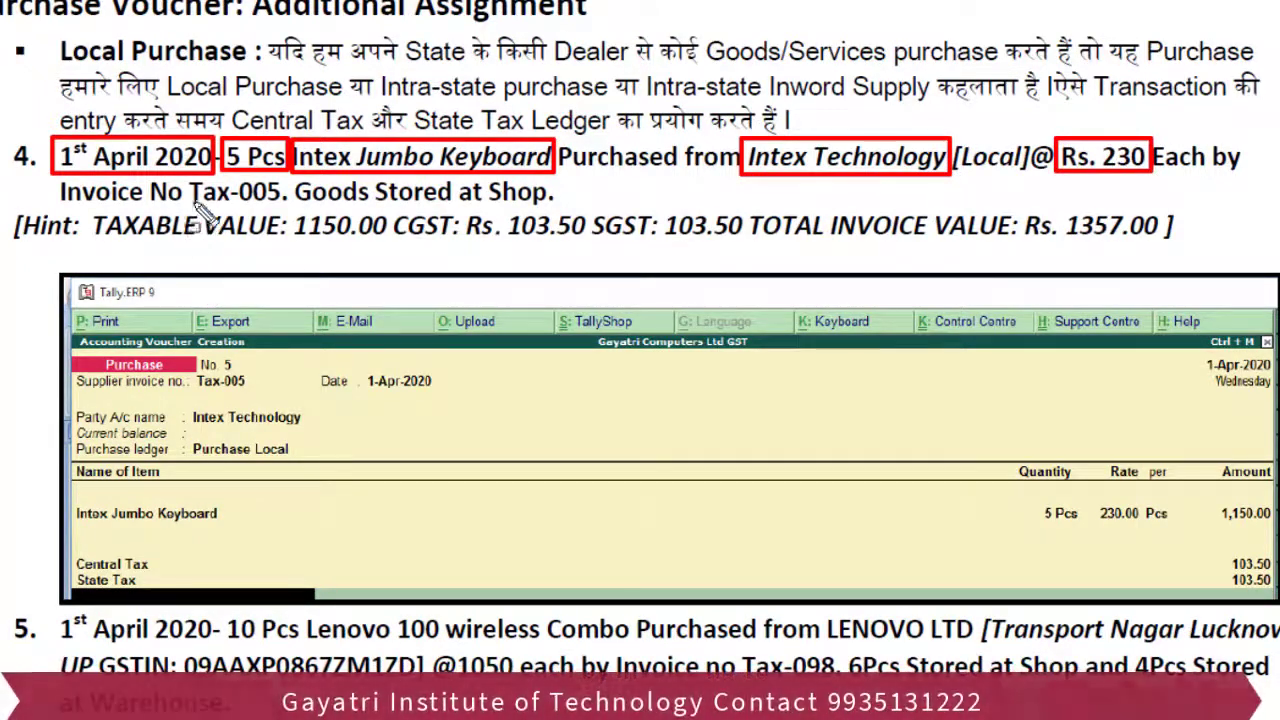
pyautogui.moveTo(187, 176); pyautogui.dragTo(290, 208)
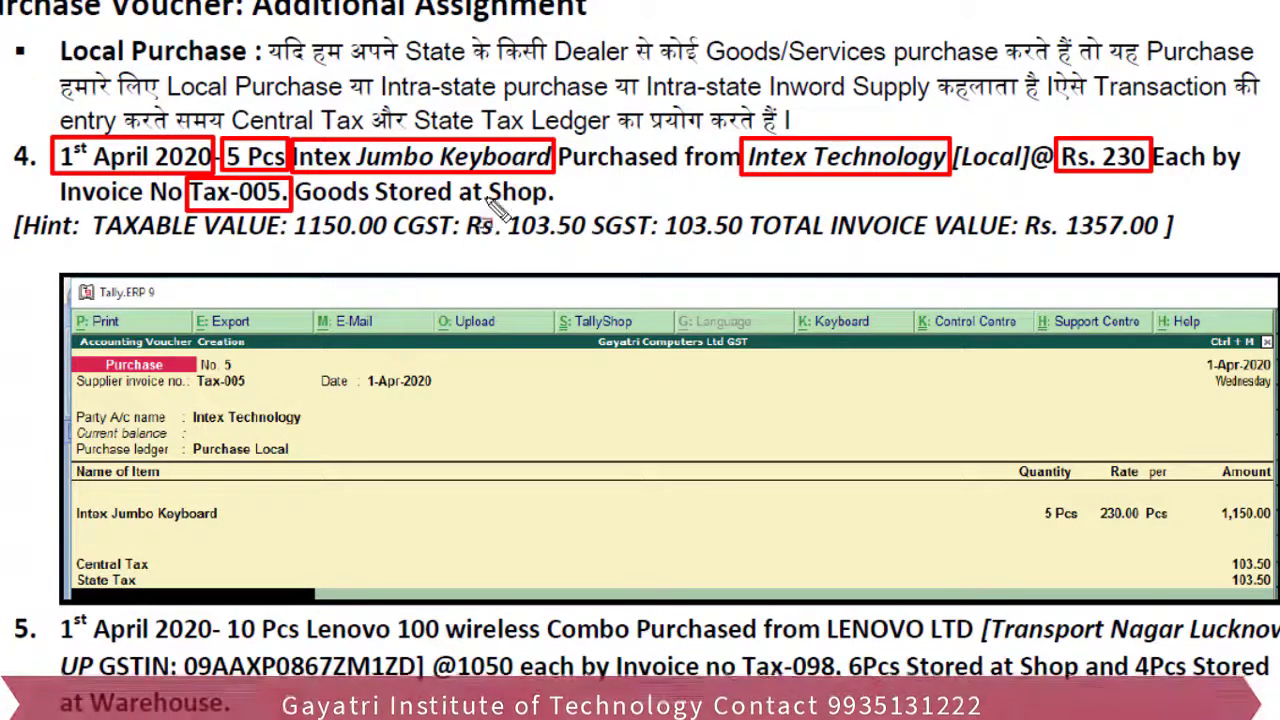
pyautogui.moveTo(487, 181); pyautogui.dragTo(555, 206)
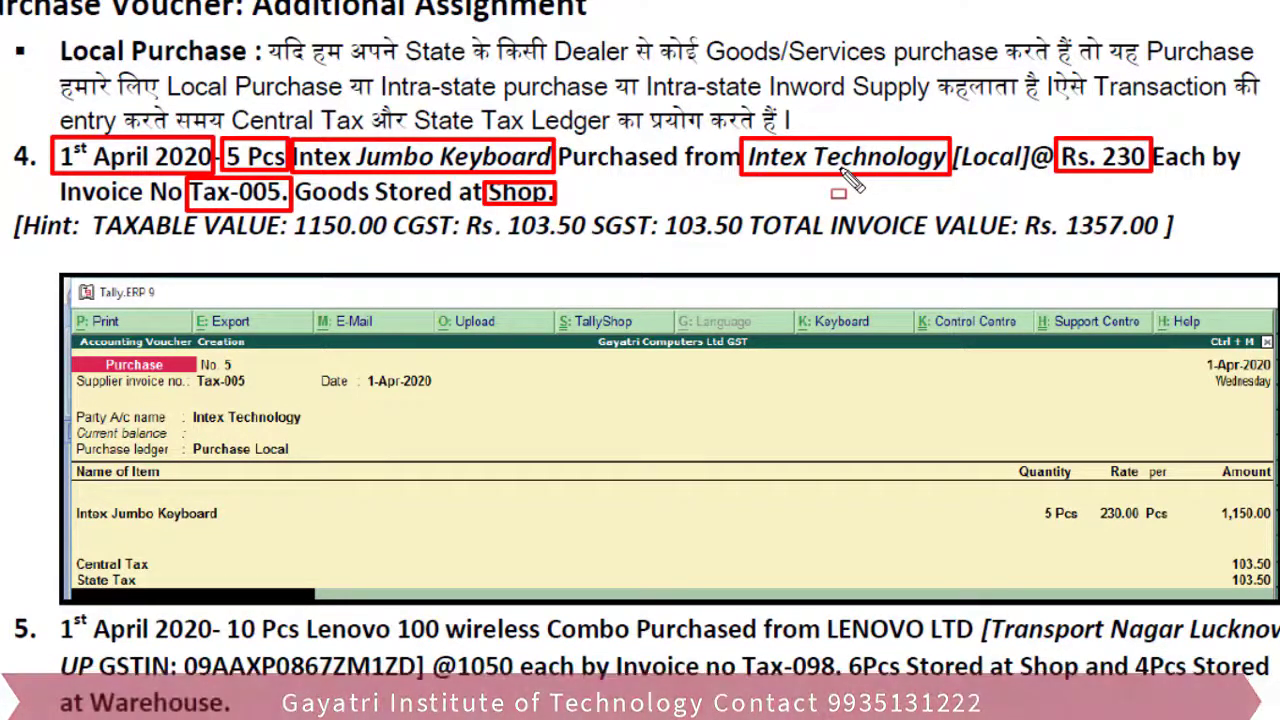
pyautogui.press('Escape')
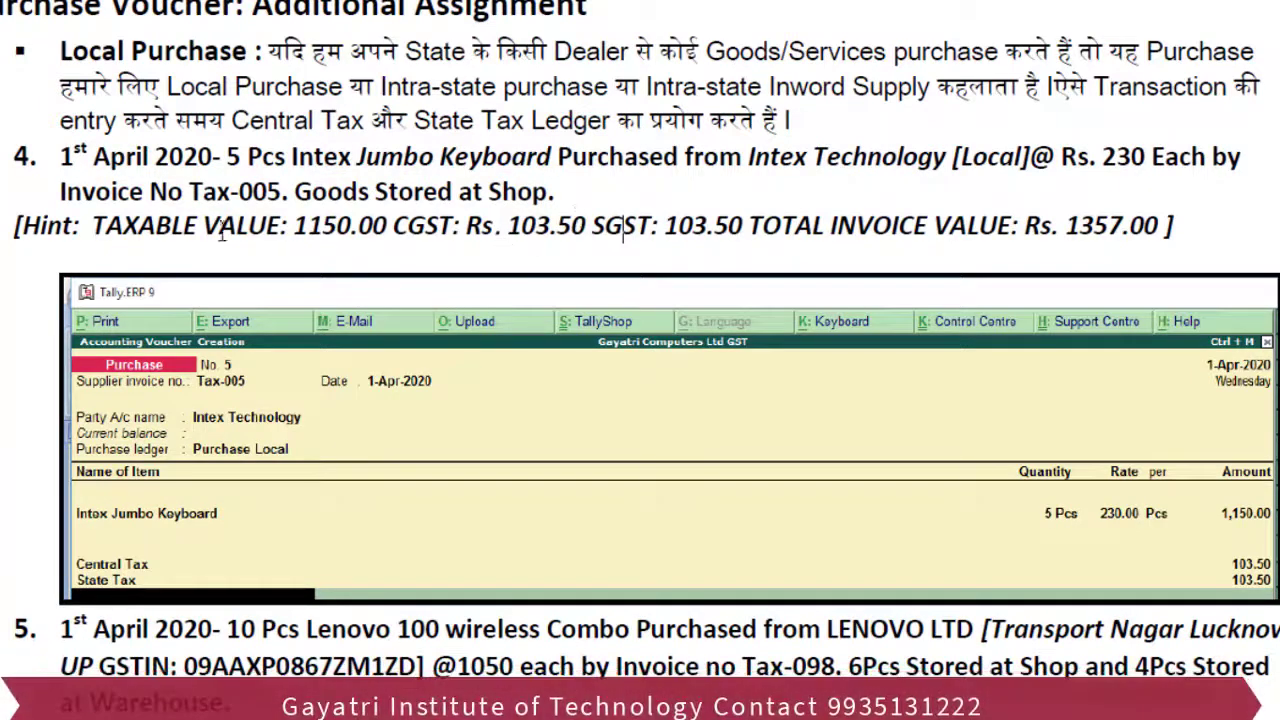
pyautogui.scroll(-1, 193, 252)
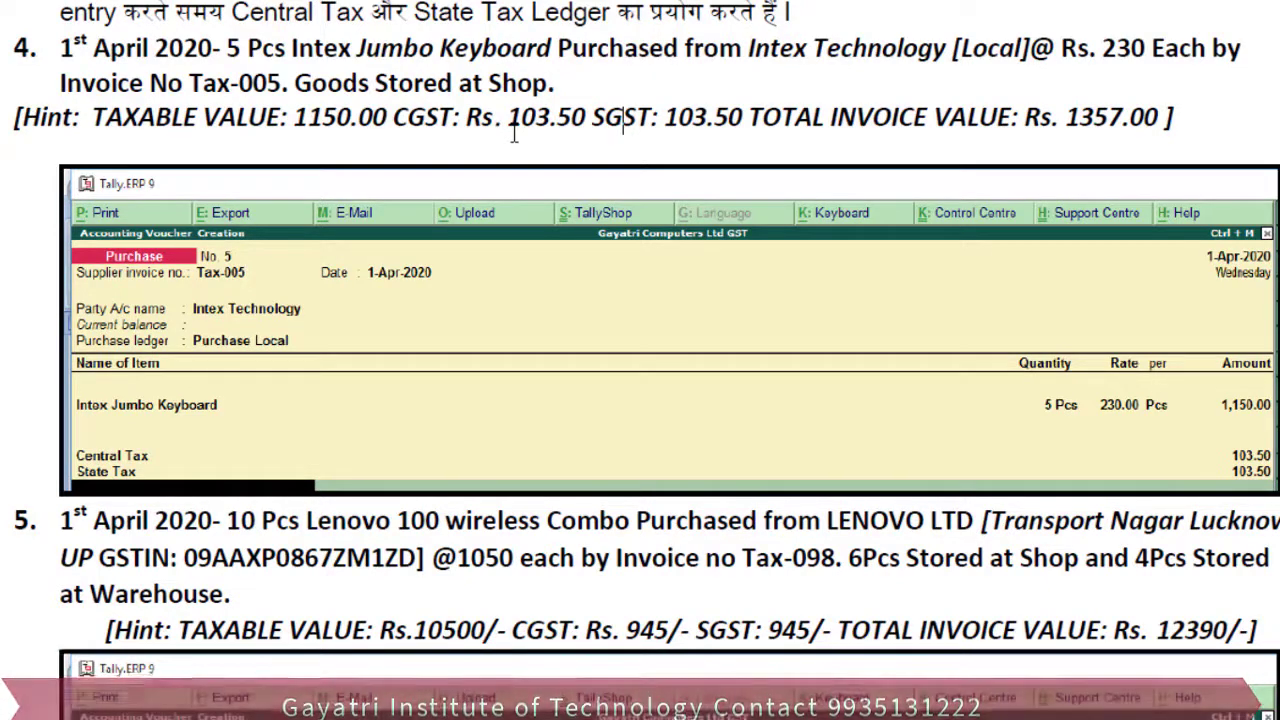
# Step: Switch to Tally.ERP 9 and open a new purchase voucher for Gayatri Computers Pvt Ltd
pyautogui.click(808, 711)
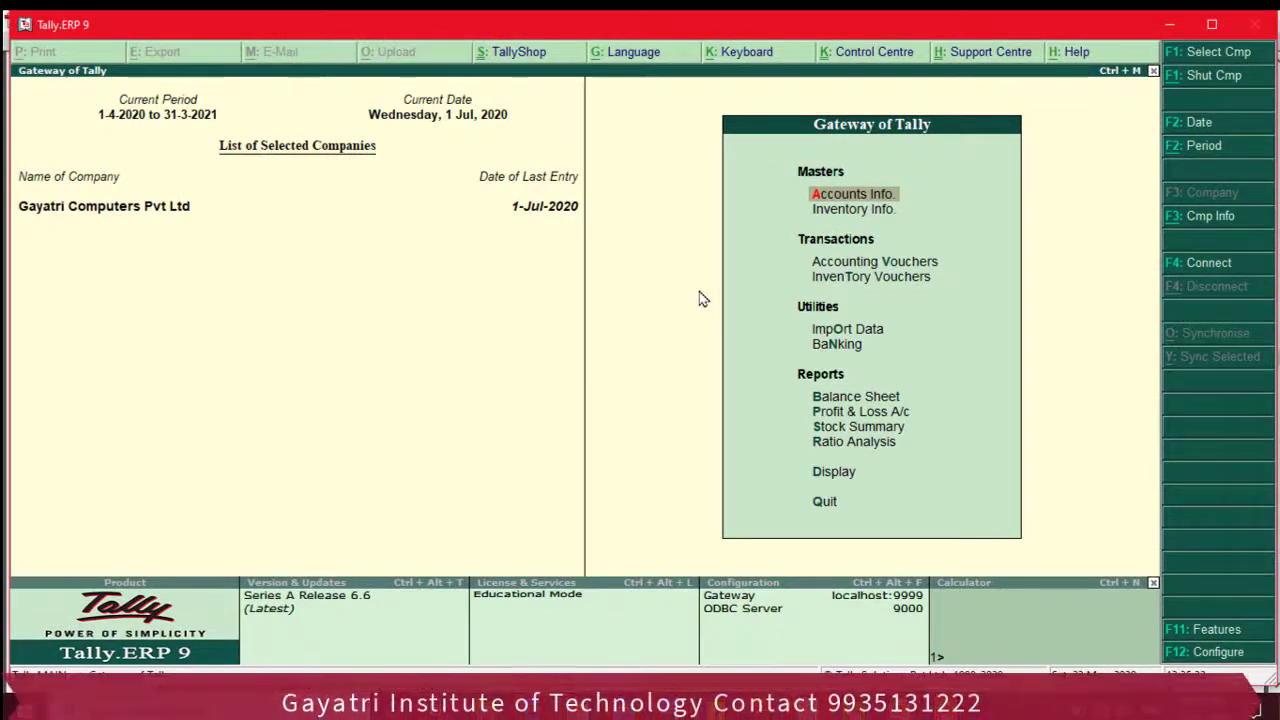
pyautogui.press('Down')
pyautogui.press('Down')
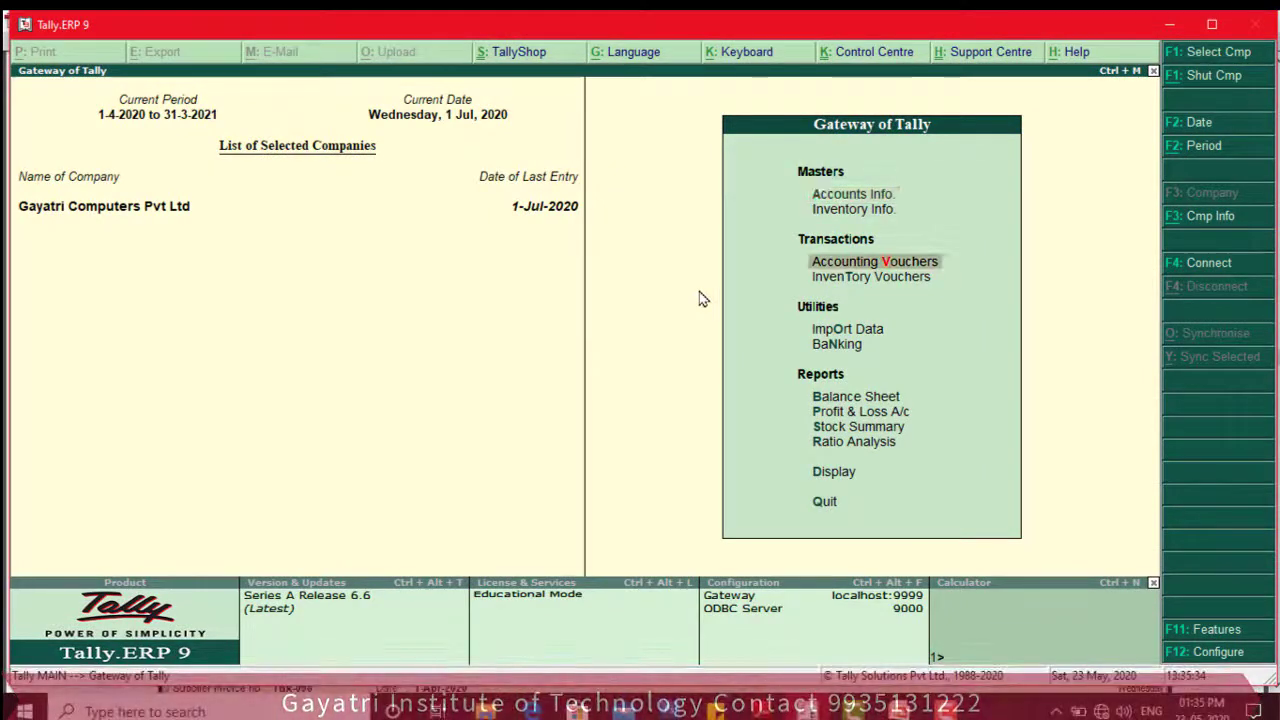
pyautogui.press('Return')
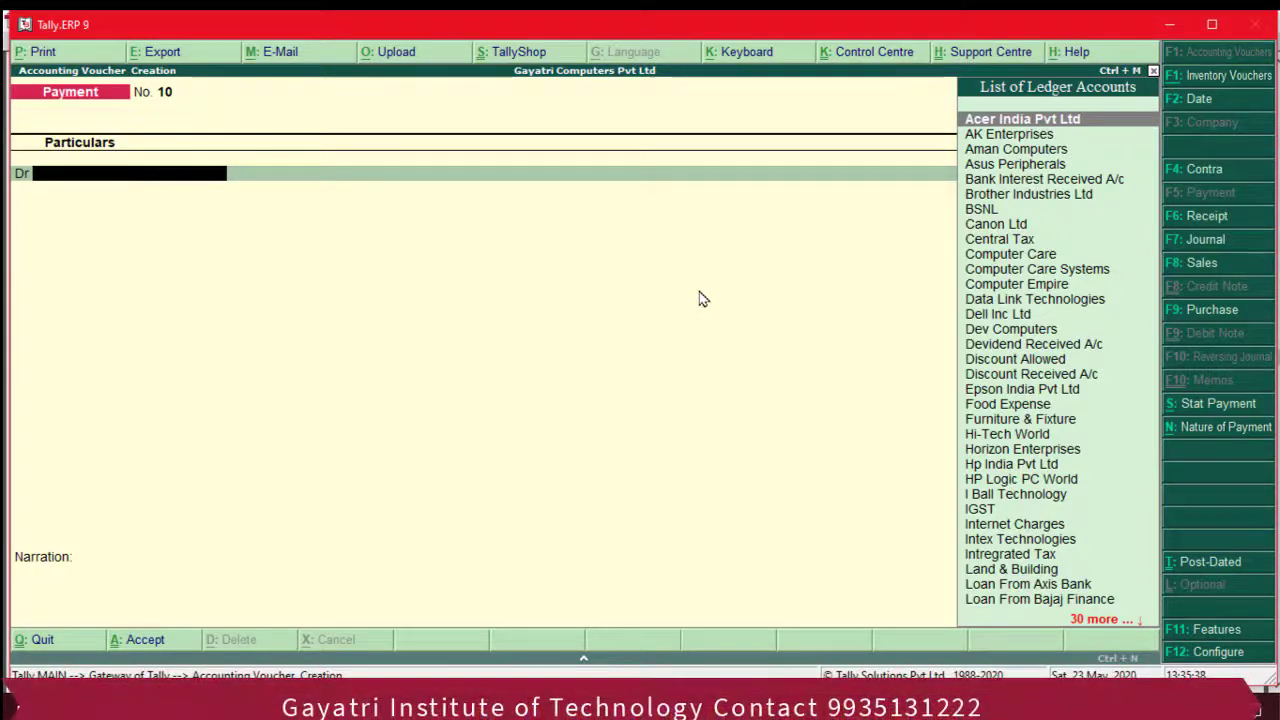
pyautogui.press('F9')
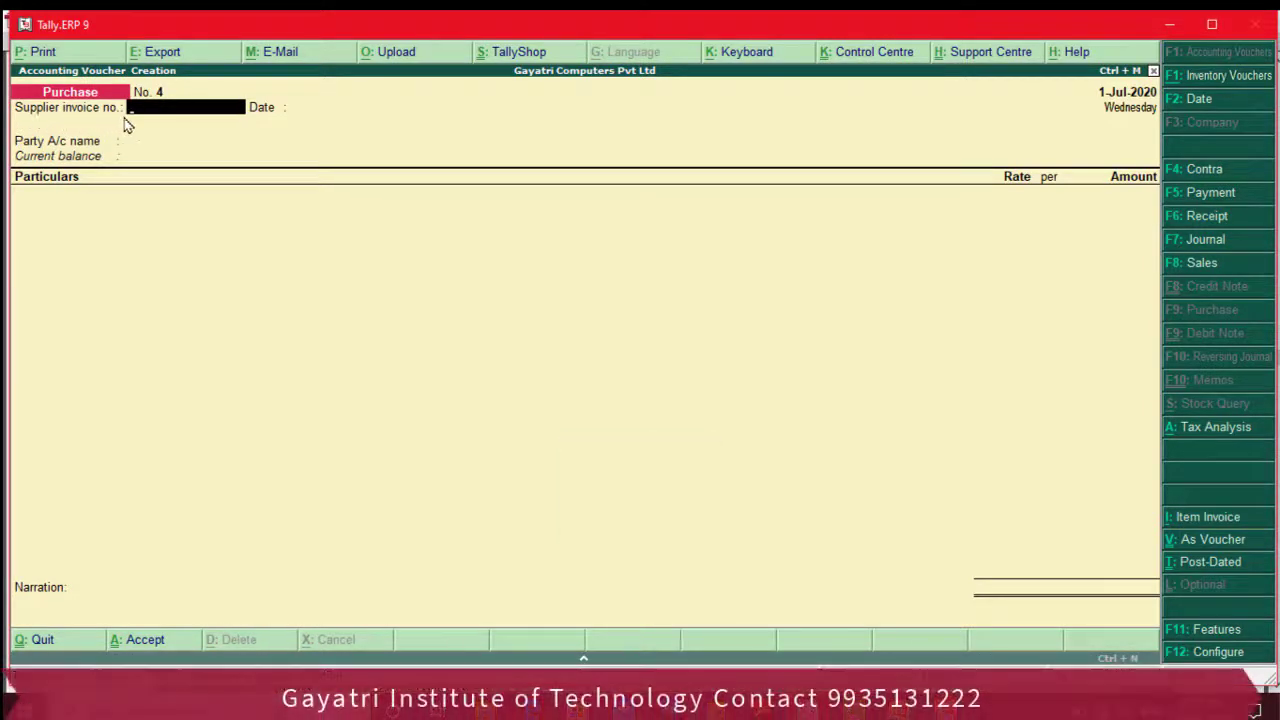
# Step: Look up the invoice number in the assignment PDF and enter Tax-005 as the purchase voucher's supplier invoice number
pyautogui.click(850, 711)
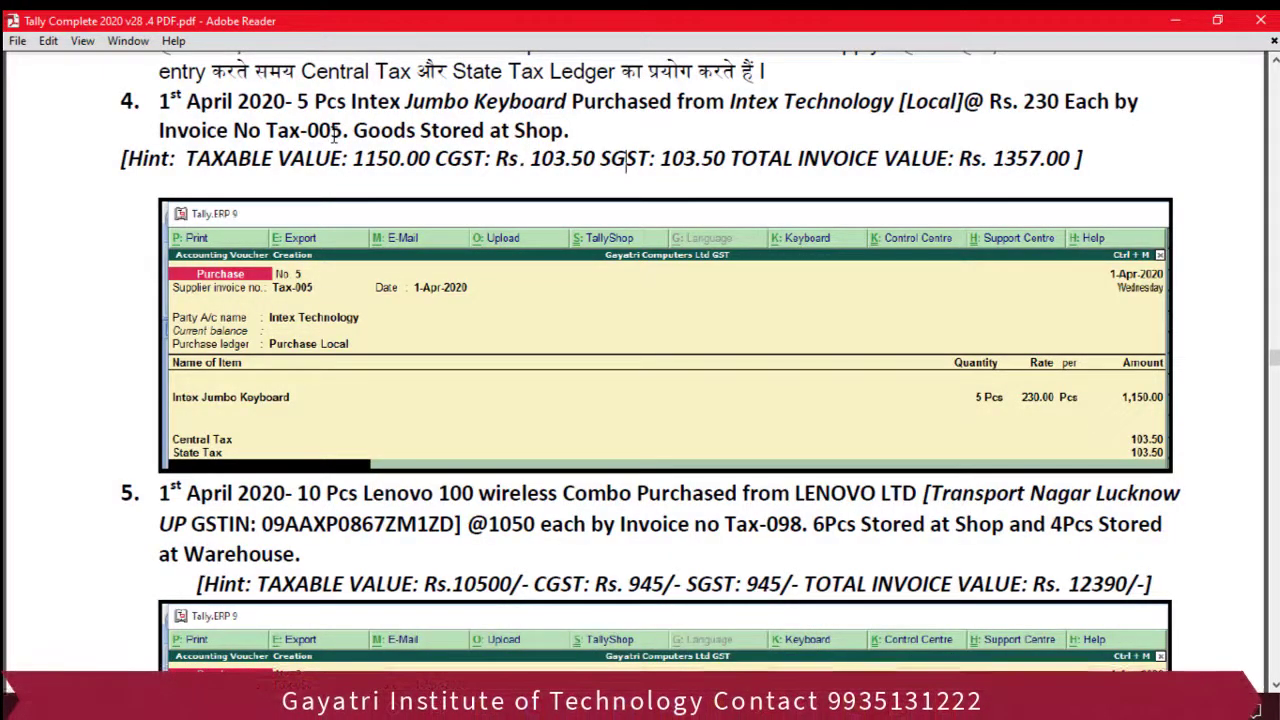
pyautogui.hotkey('alt', 'Tab')
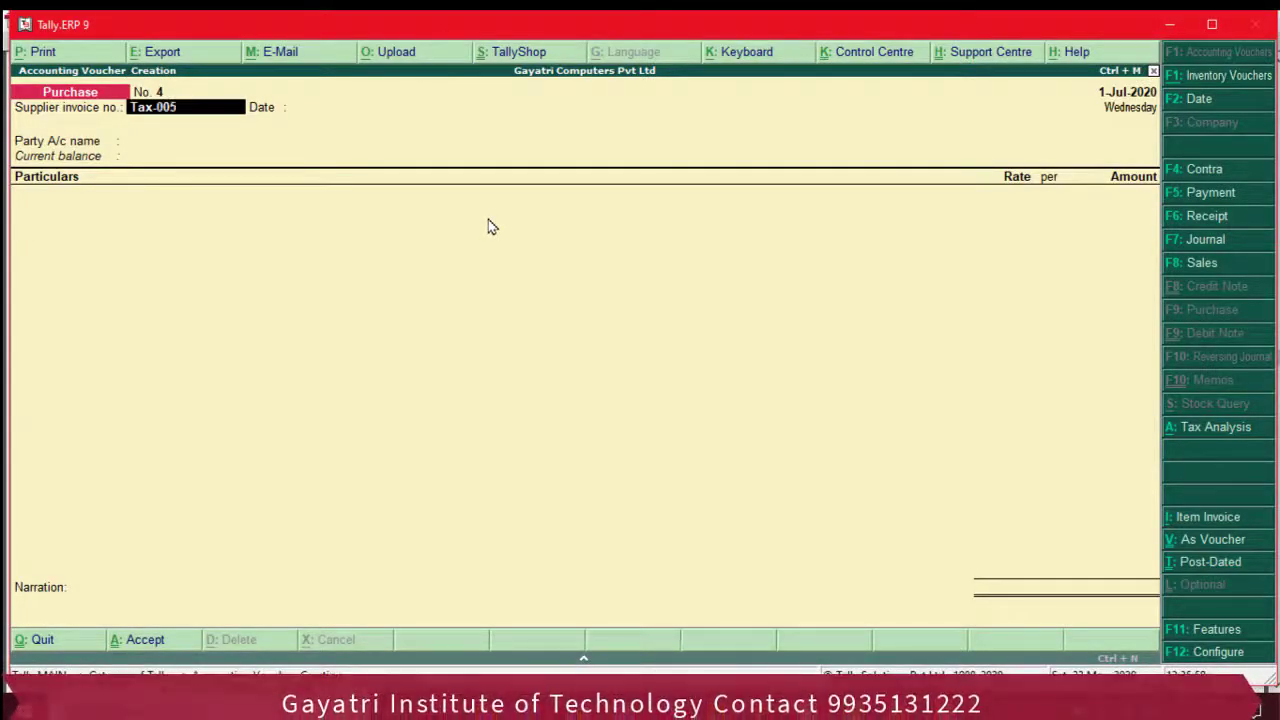
pyautogui.press('Return')
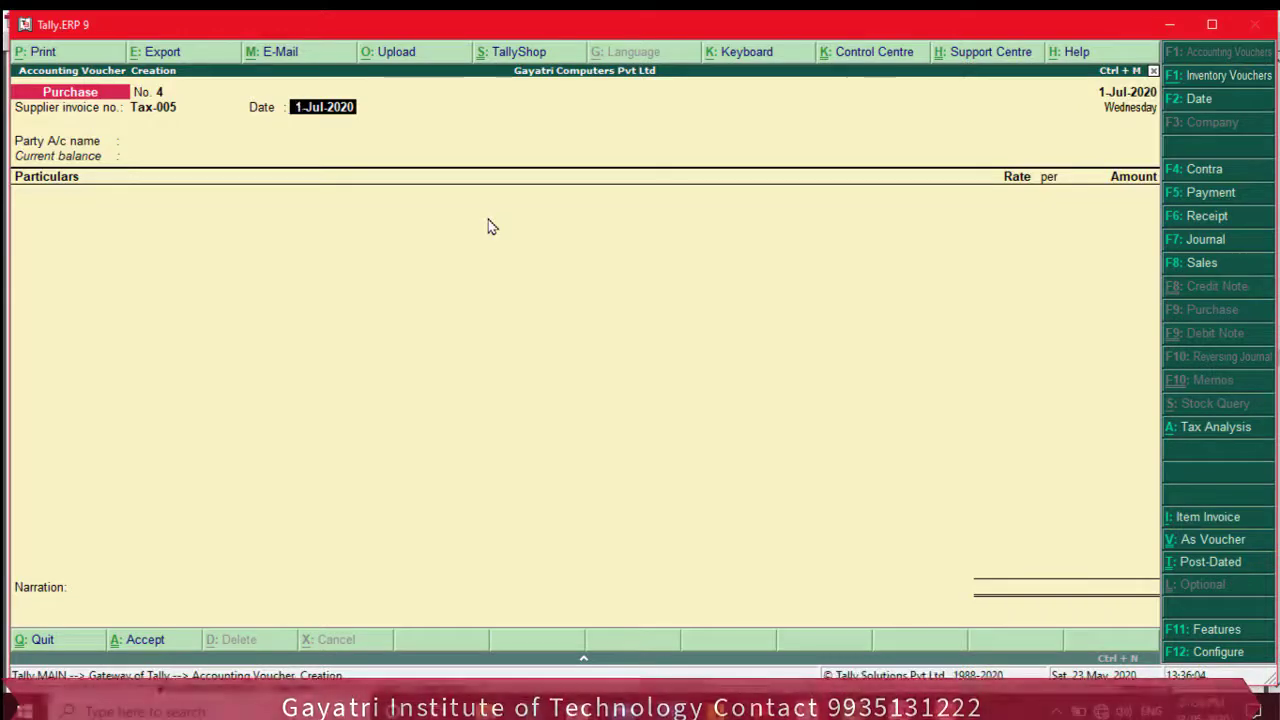
# Step: Set both the voucher date and the supplier invoice date to 01-04, for 1-Apr-2020
pyautogui.press('F2')
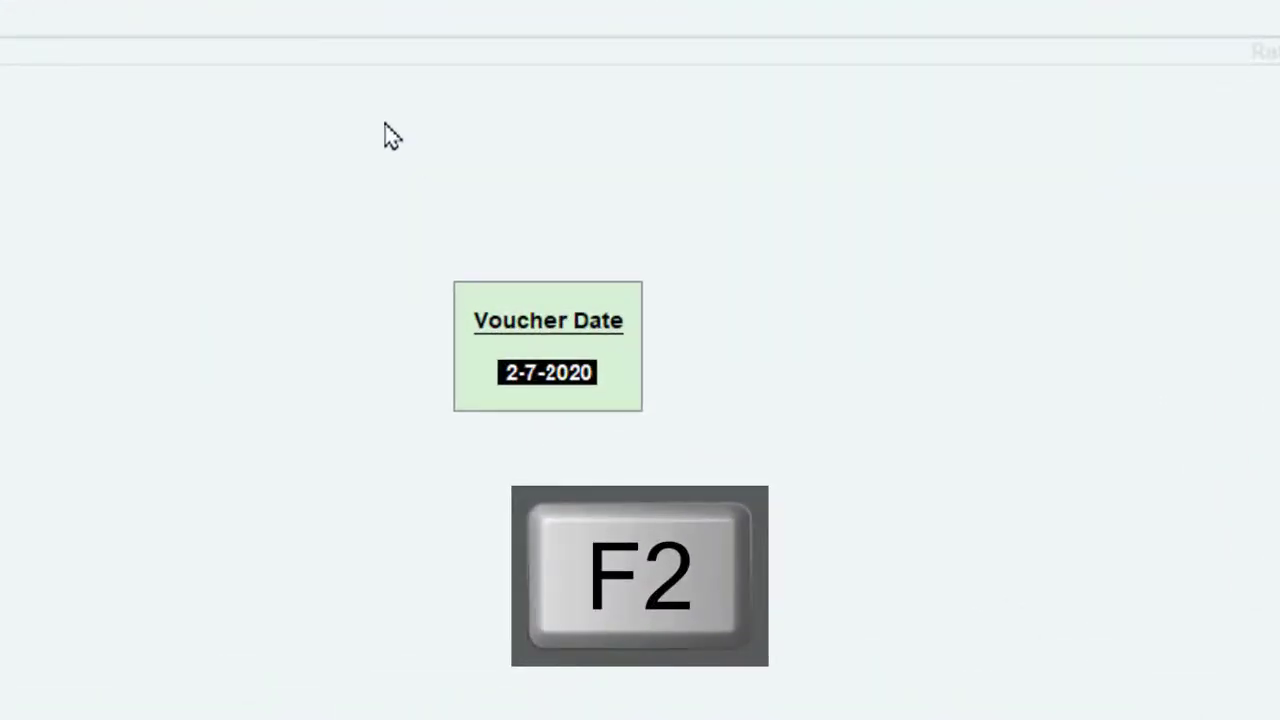
pyautogui.write('01-04')
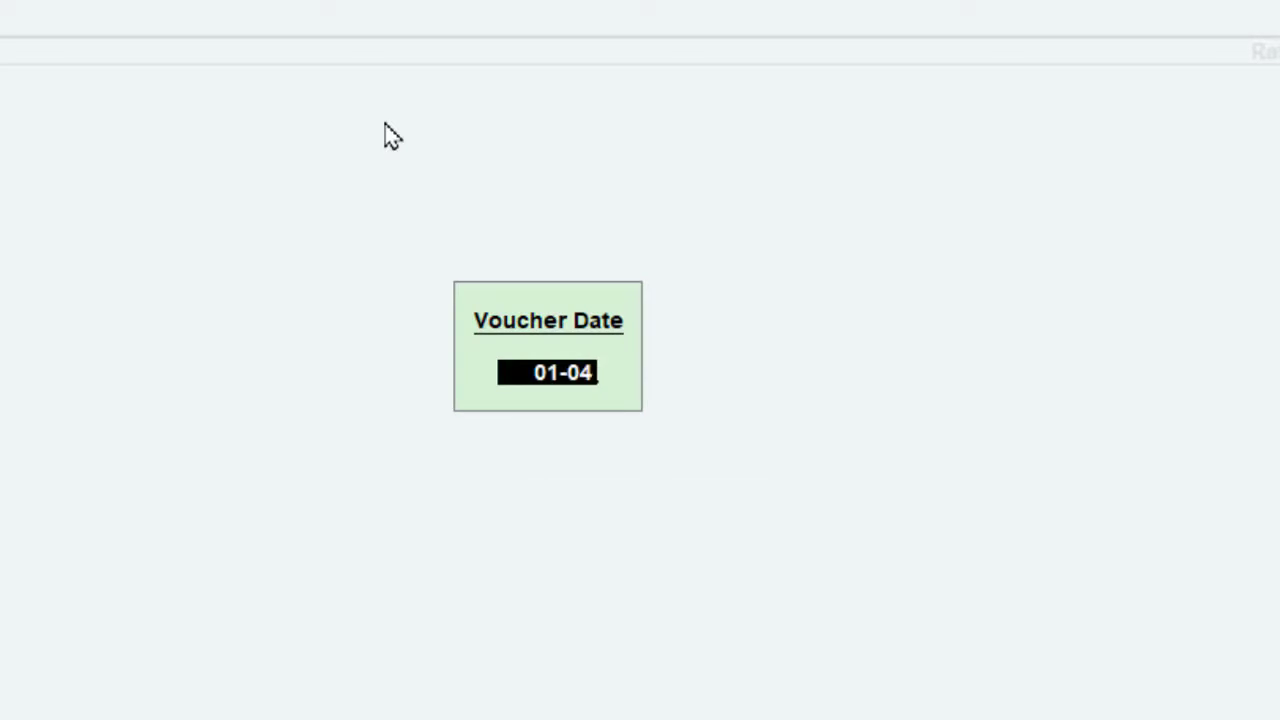
pyautogui.press('Return')
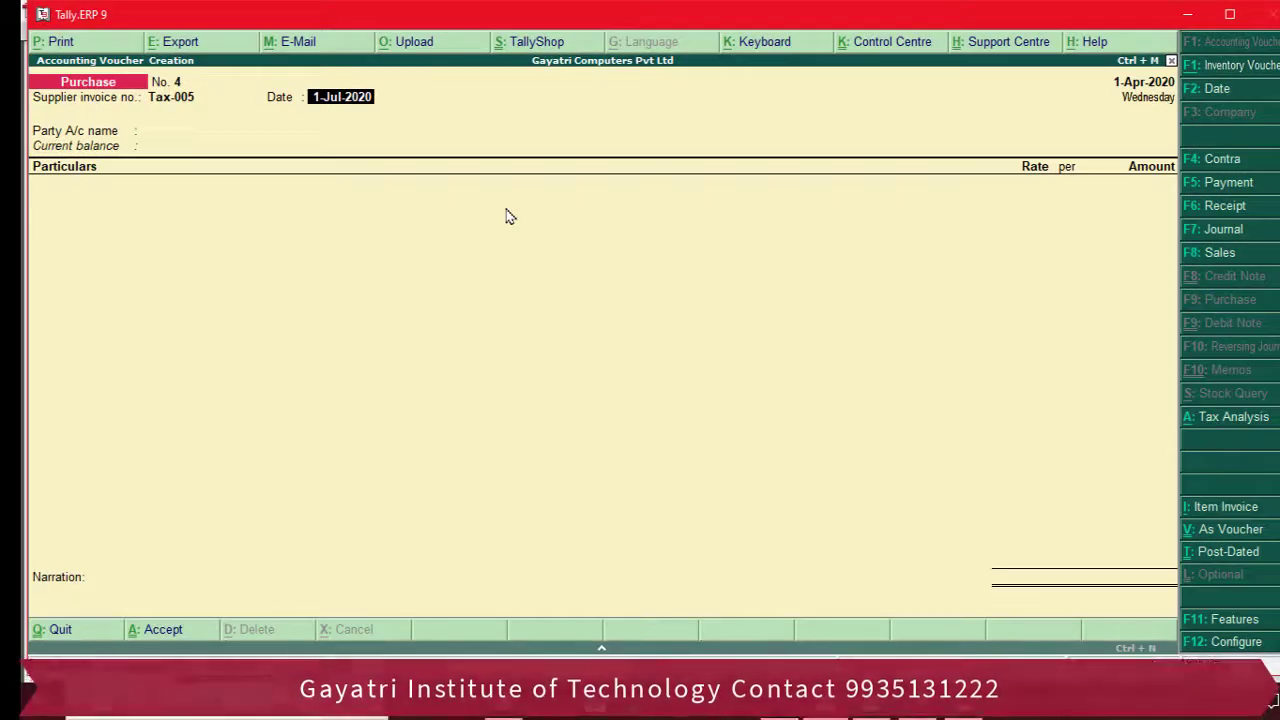
pyautogui.write('01.04')
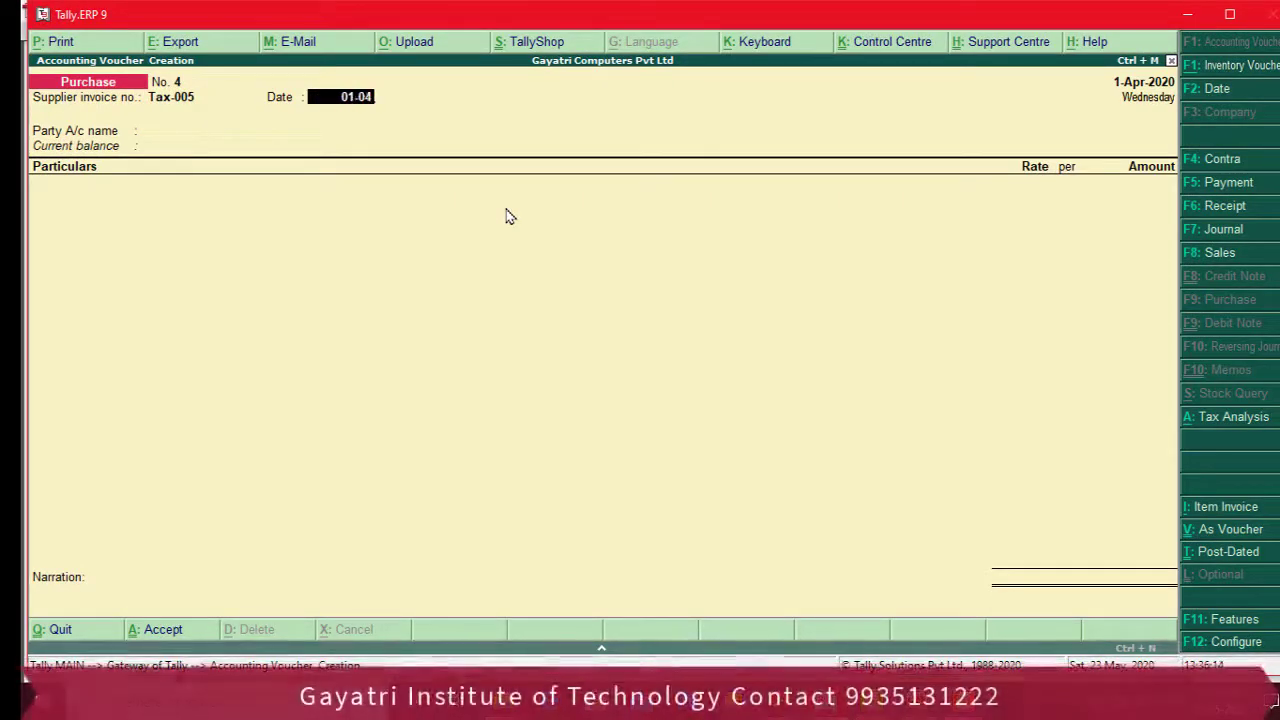
pyautogui.press('Return')
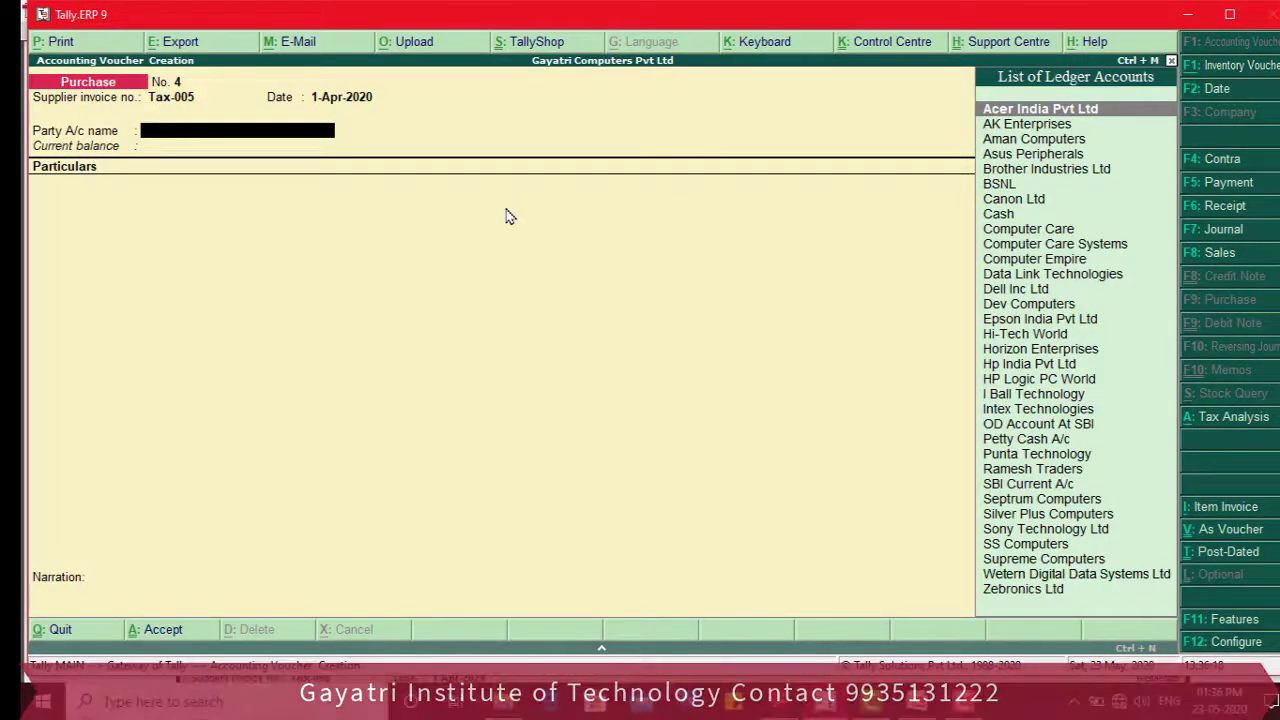
# Step: Choose Intex Technologies as the party account after checking the supplier in the PDF, and accept its party details
pyautogui.write('In')
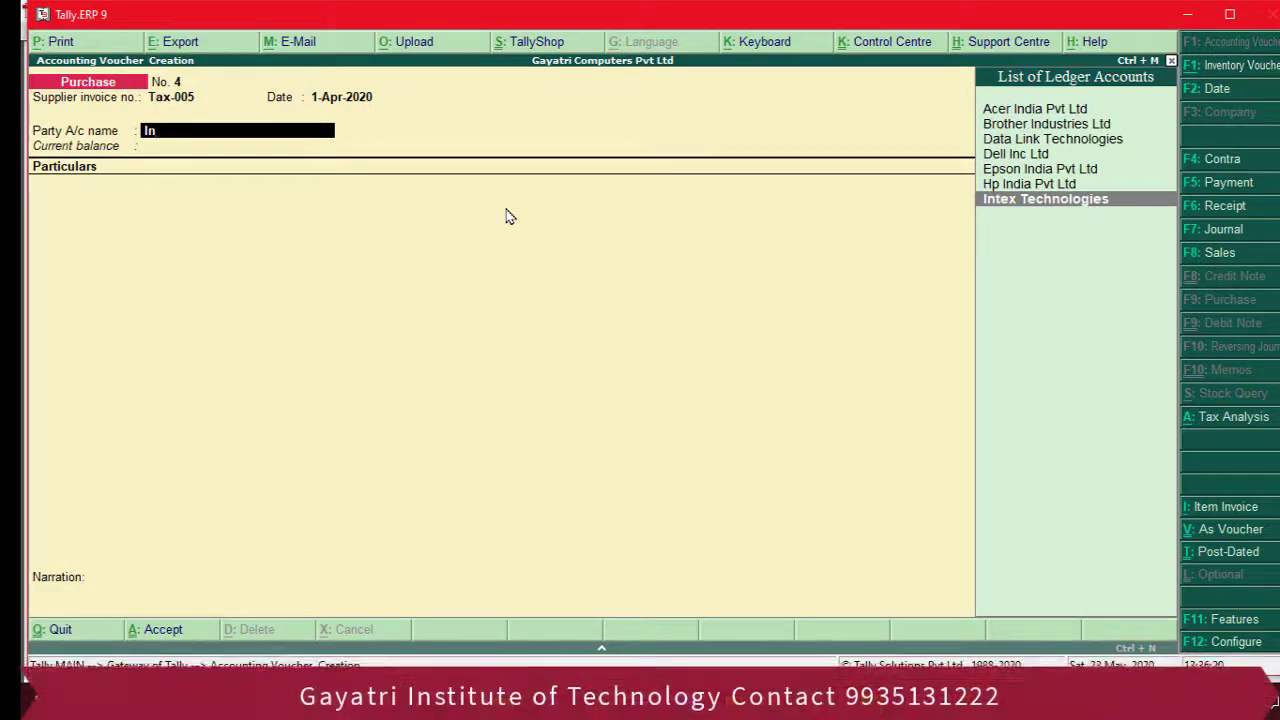
pyautogui.hotkey('alt', 'Tab')
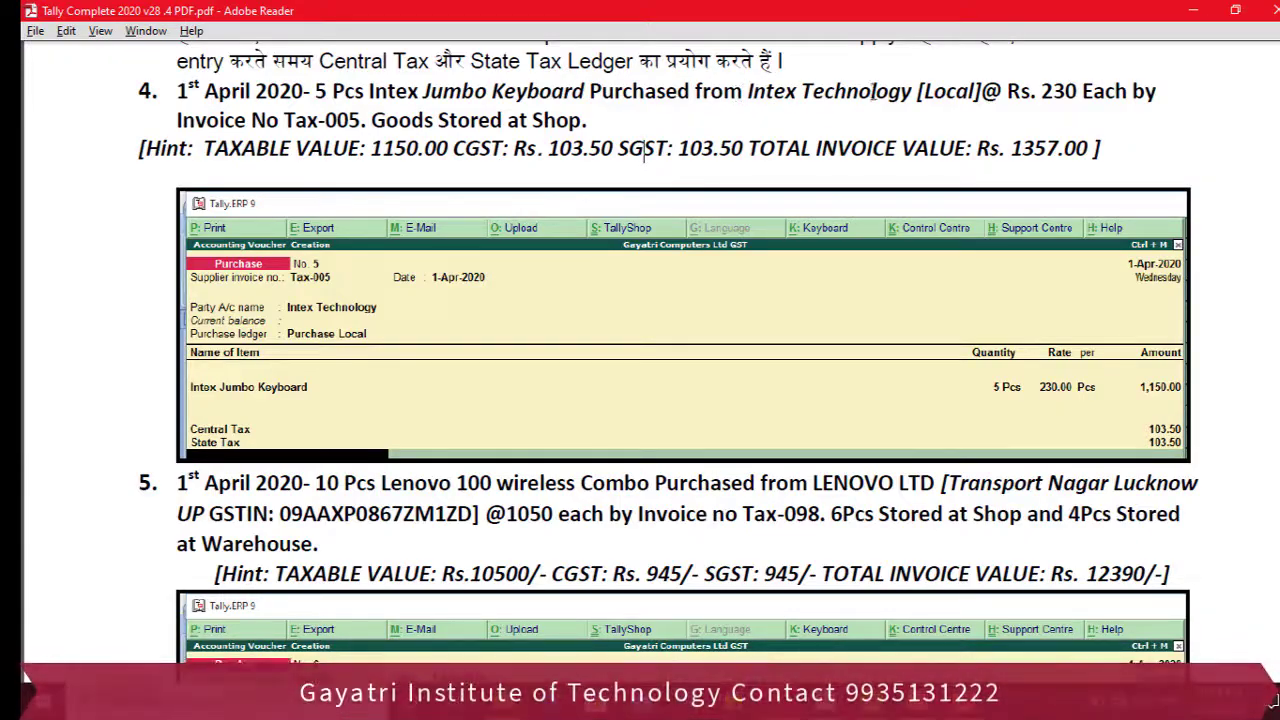
pyautogui.hotkey('alt', 'Tab')
pyautogui.press('Return')
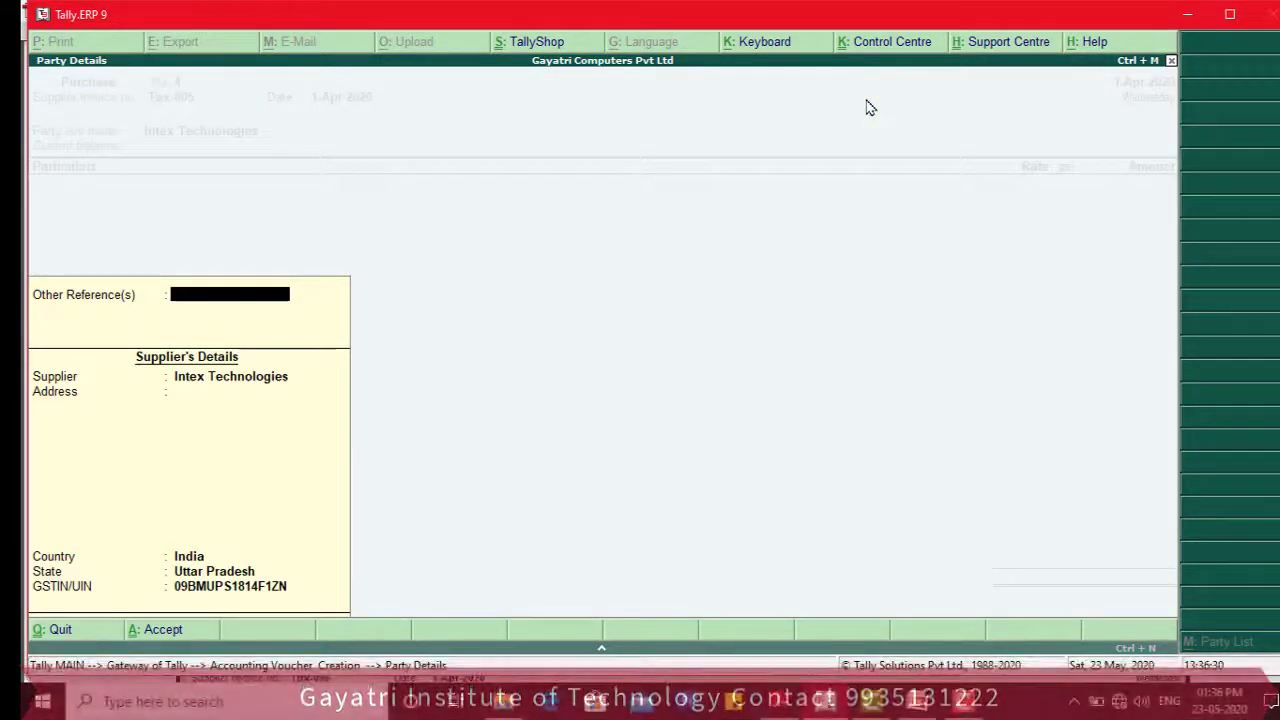
pyautogui.hotkey('ctrl', 'a')
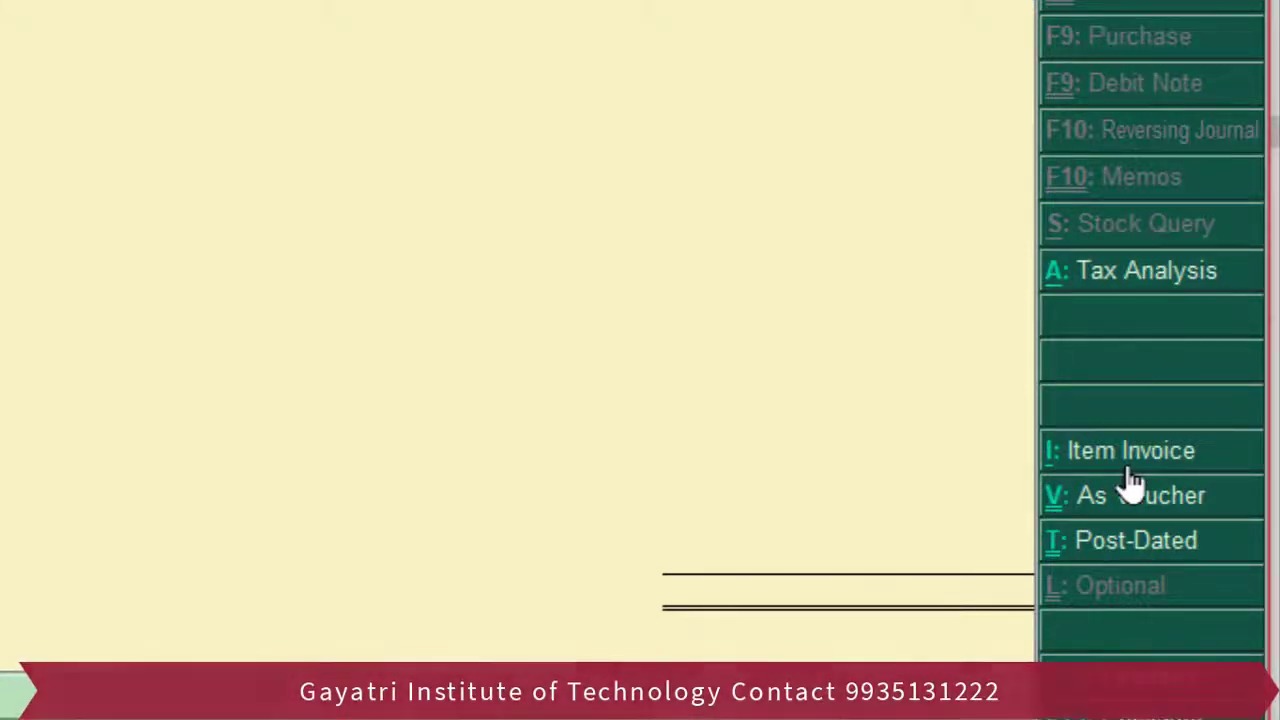
# Step: Switch the purchase voucher from accounting invoice to item invoice mode
pyautogui.hotkey('alt', 'i')
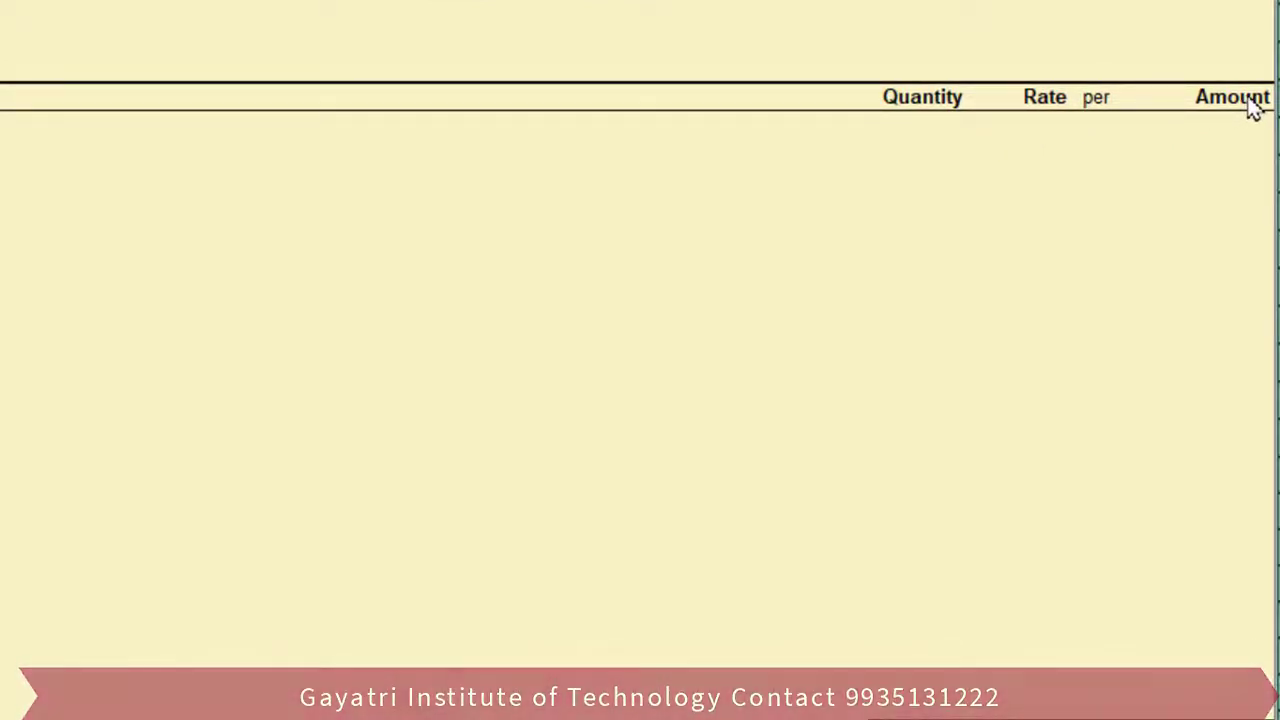
pyautogui.hotkey('alt', 'i')
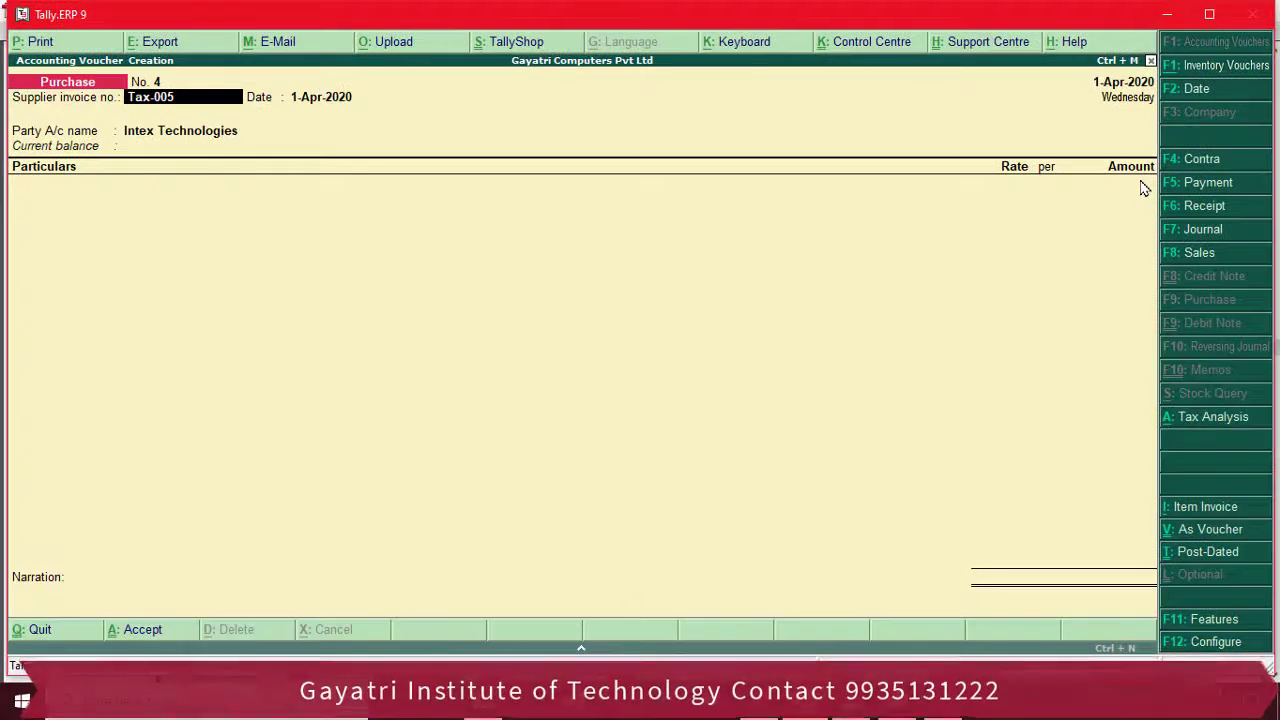
pyautogui.hotkey('alt', 'i')
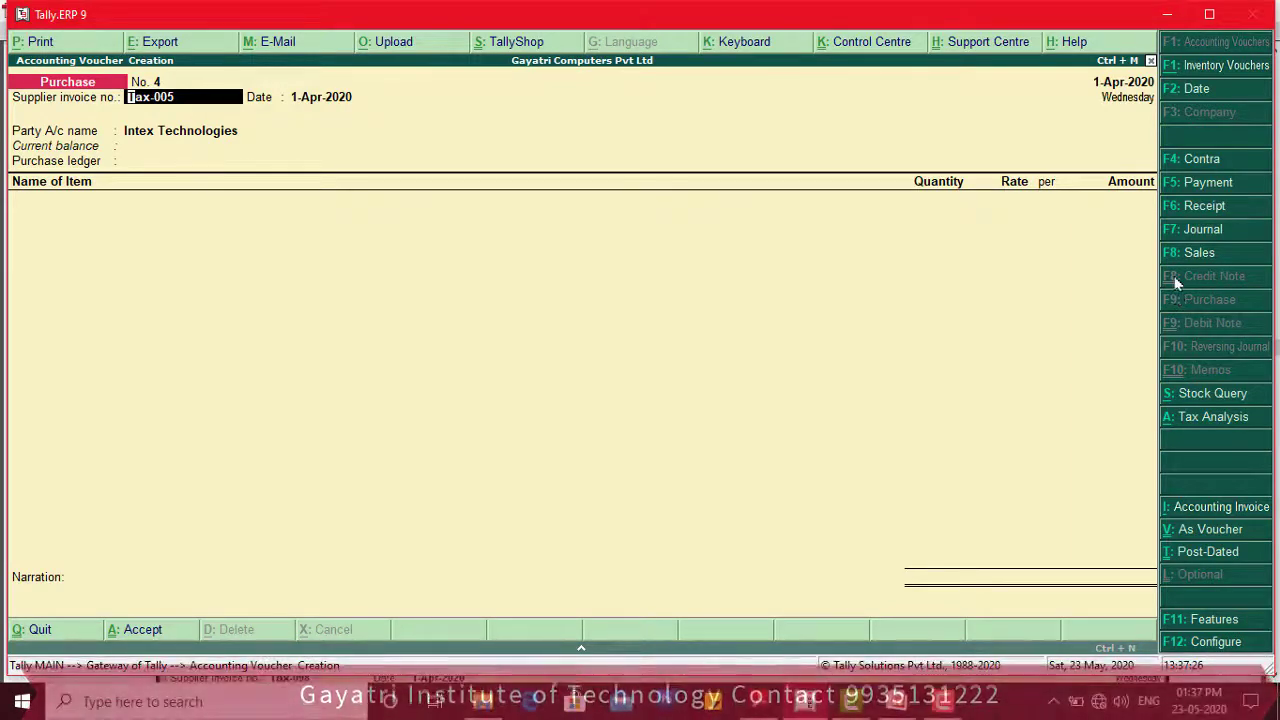
# Step: Keep the invoice header and party details as entered, and choose Purchase Local as the purchase ledger
pyautogui.press('Return')
pyautogui.press('Return')
pyautogui.press('Return')
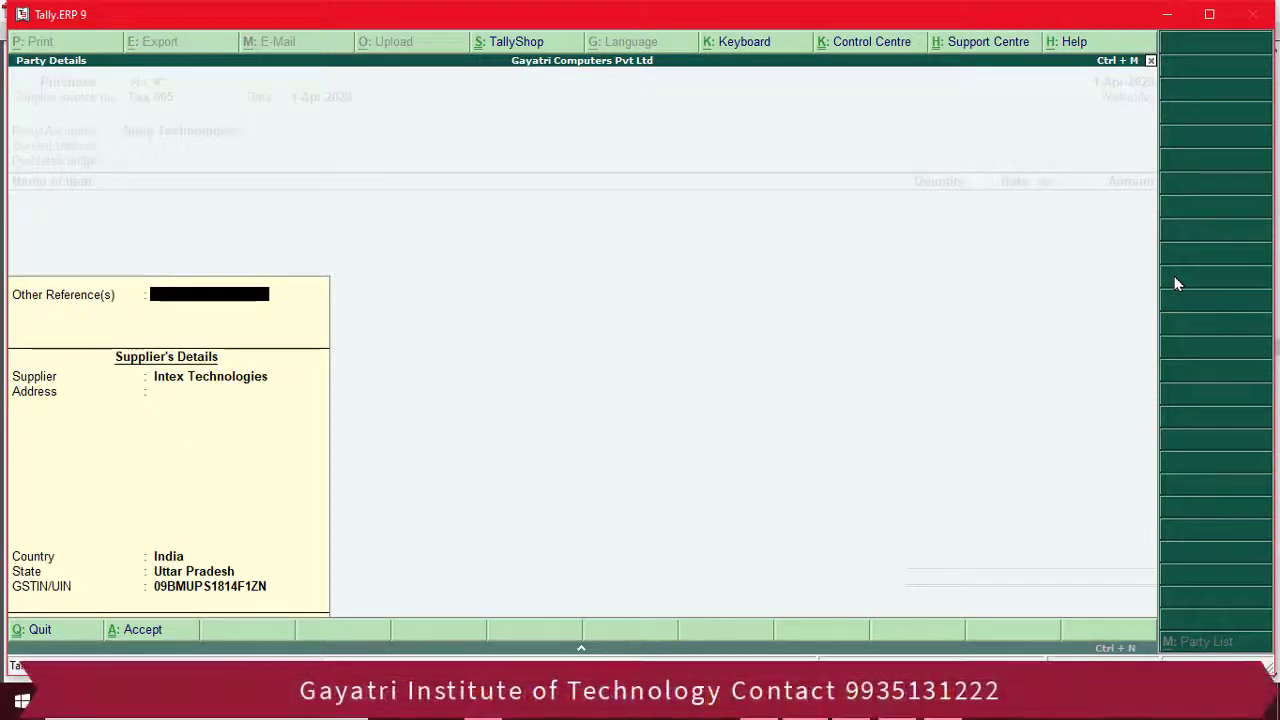
pyautogui.press('Return')
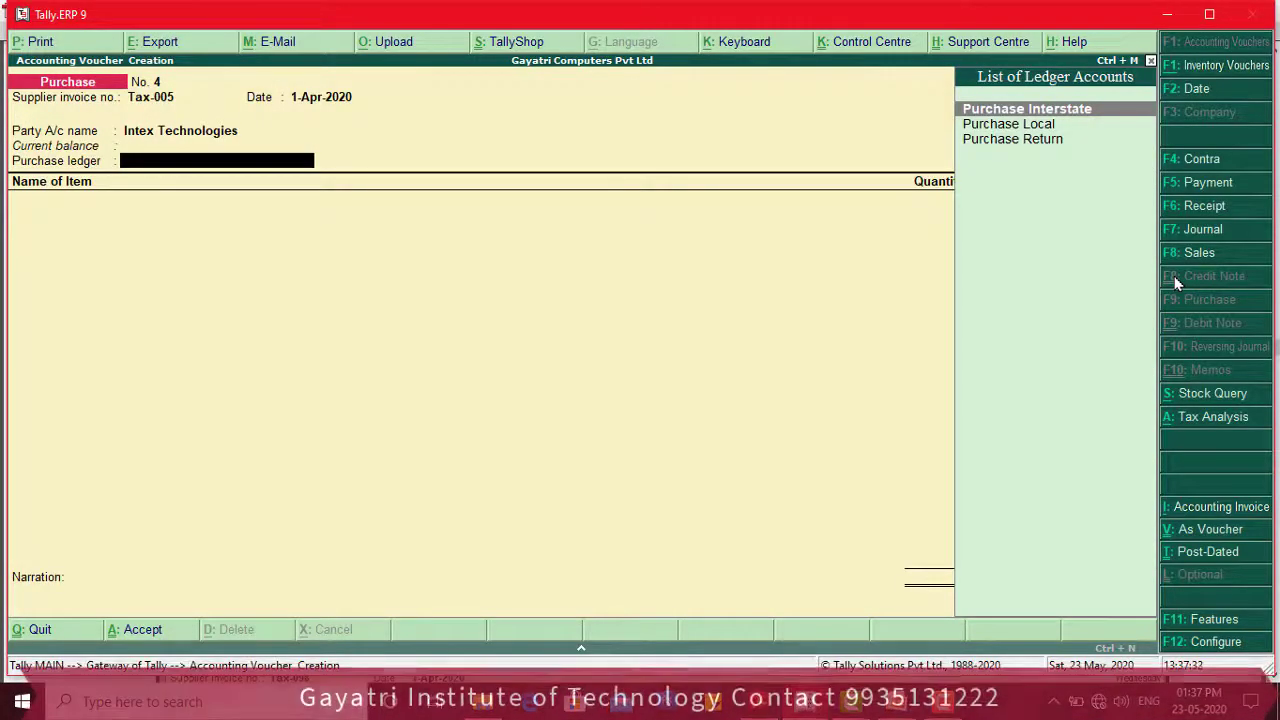
pyautogui.press('Down')
pyautogui.press('Up')
pyautogui.press('Down')
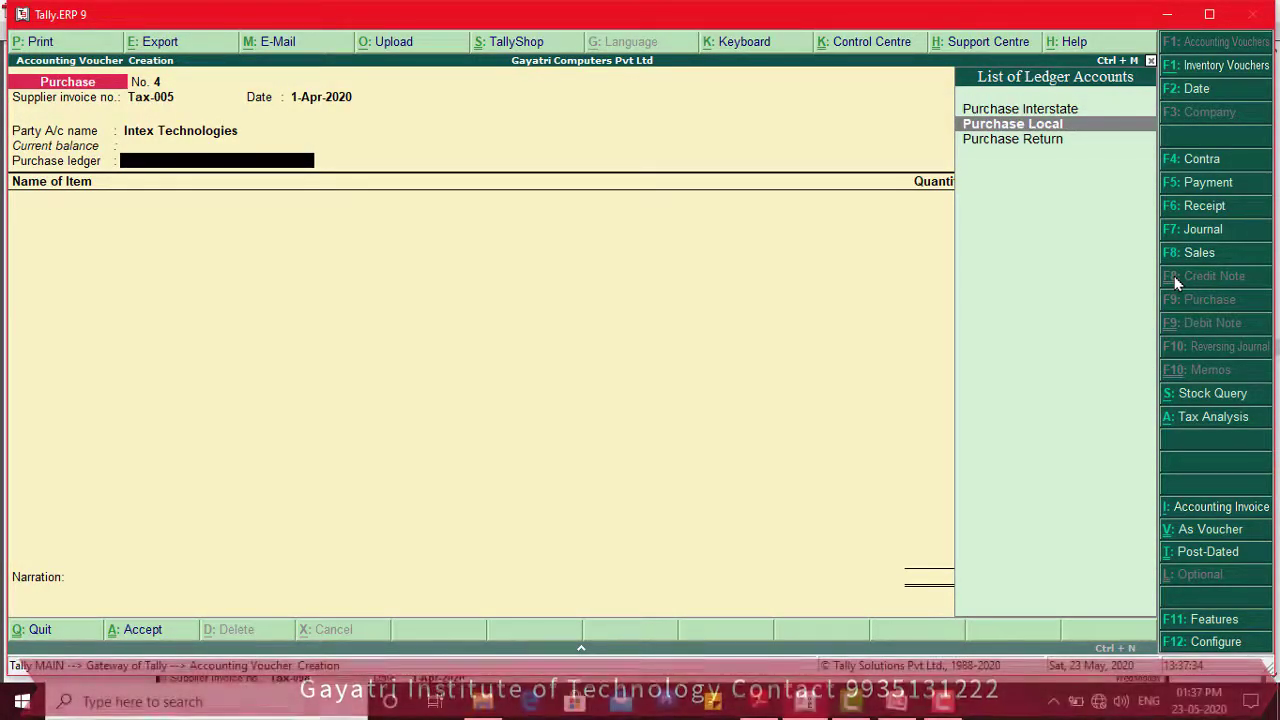
pyautogui.press('Return')
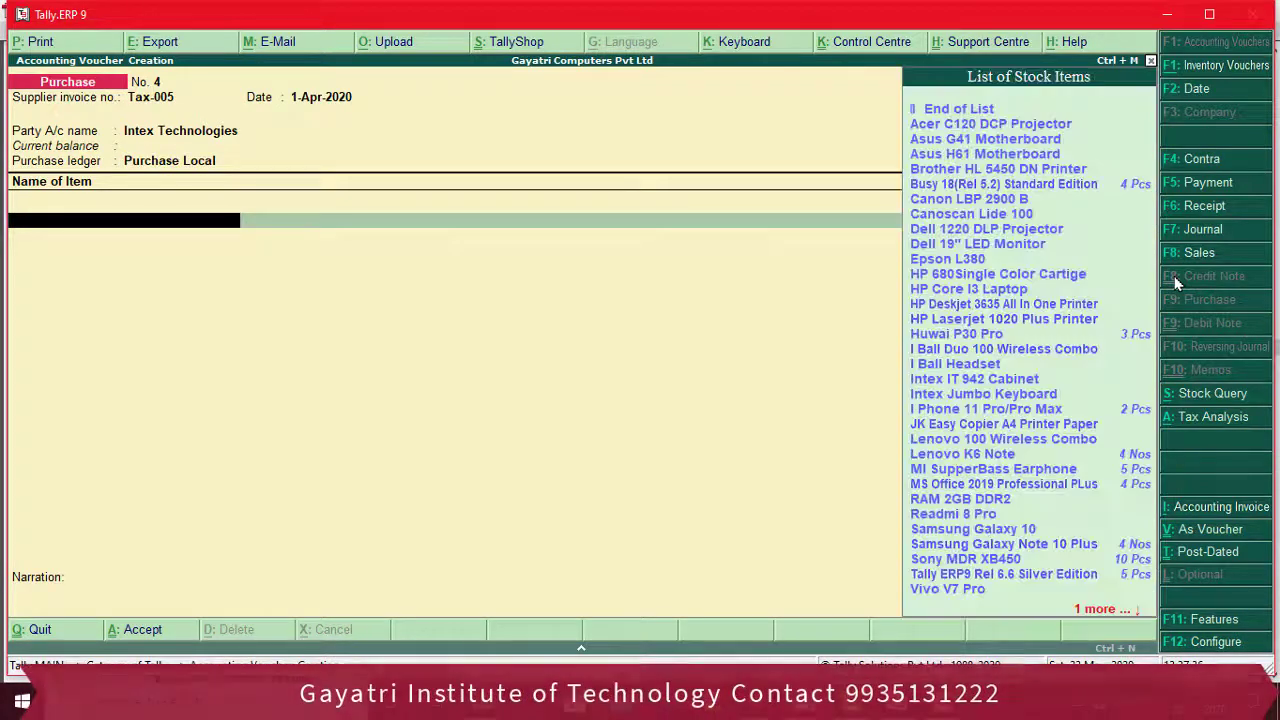
# Step: Add Intex Jumbo Keyboard as the invoice's stock item and allocate it to the Shop godown
pyautogui.write('in')
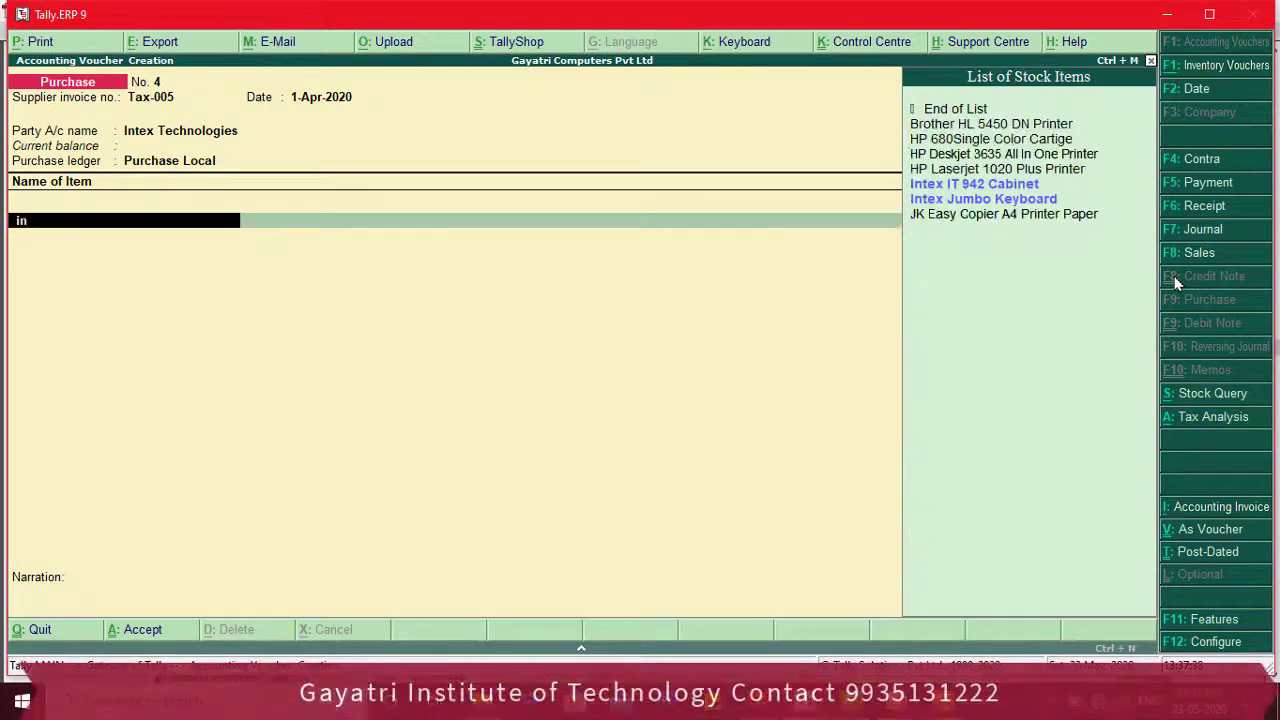
pyautogui.press('Down')
pyautogui.press('Down')
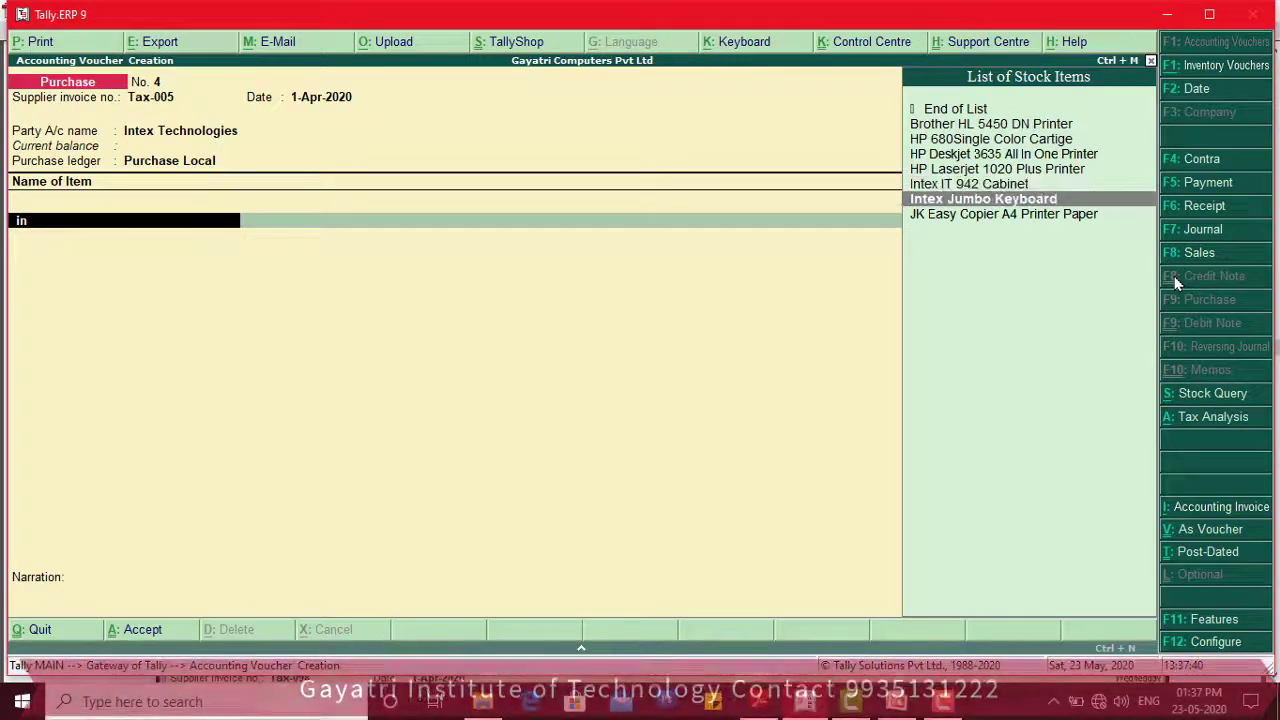
pyautogui.press('Return')
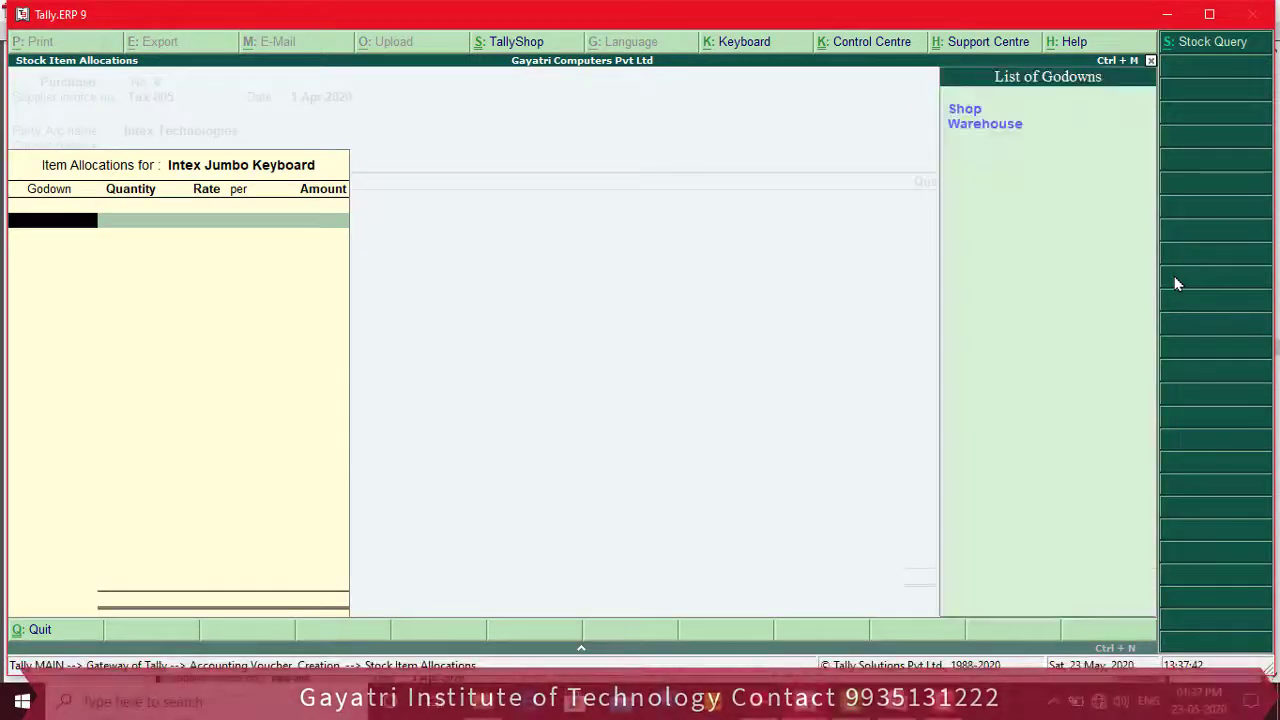
pyautogui.press('Return')
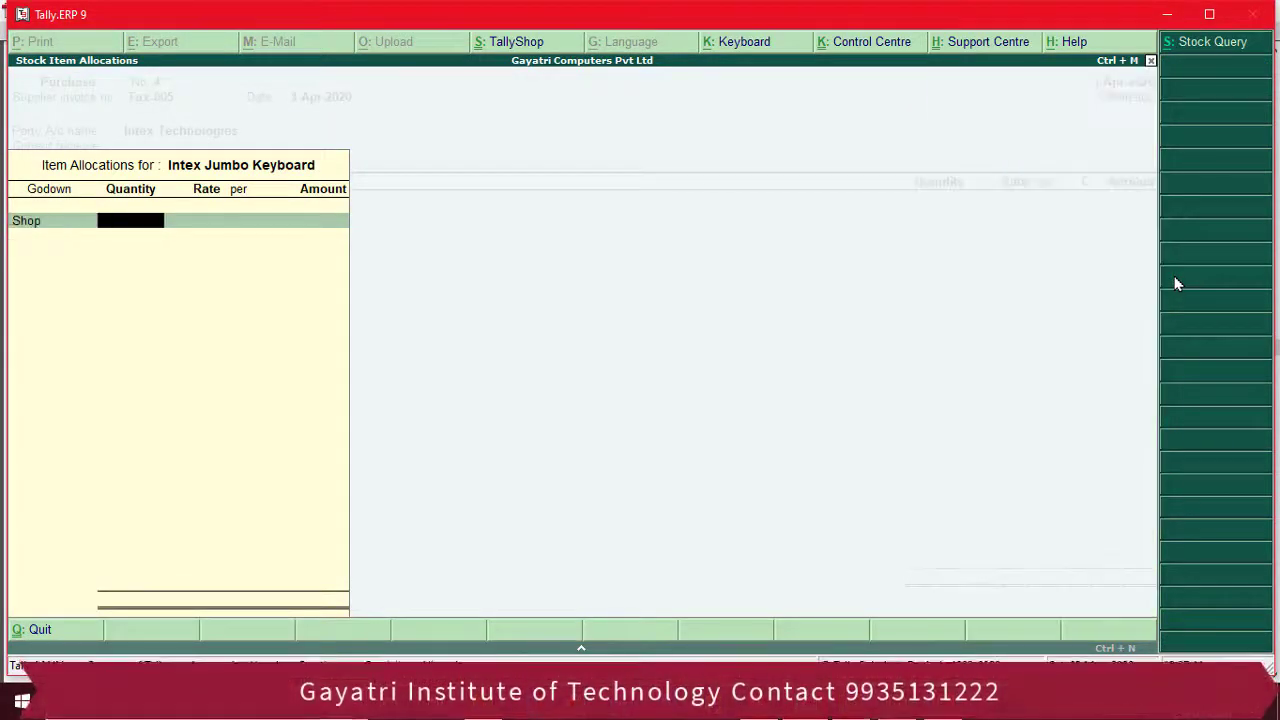
# Step: Enter a quantity of 5 Pcs at a rate of 230 after checking the PDF, and complete the item allocation
pyautogui.hotkey('alt', 'Tab')
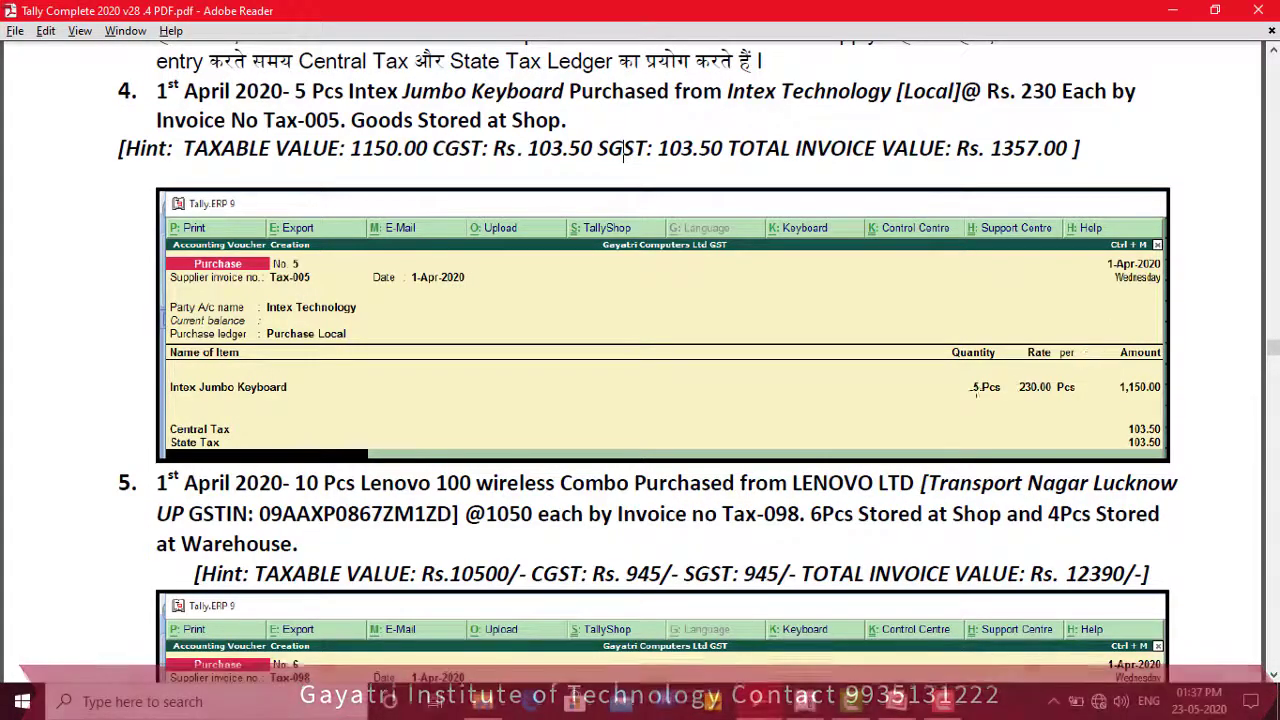
pyautogui.hotkey('alt', 'Tab')
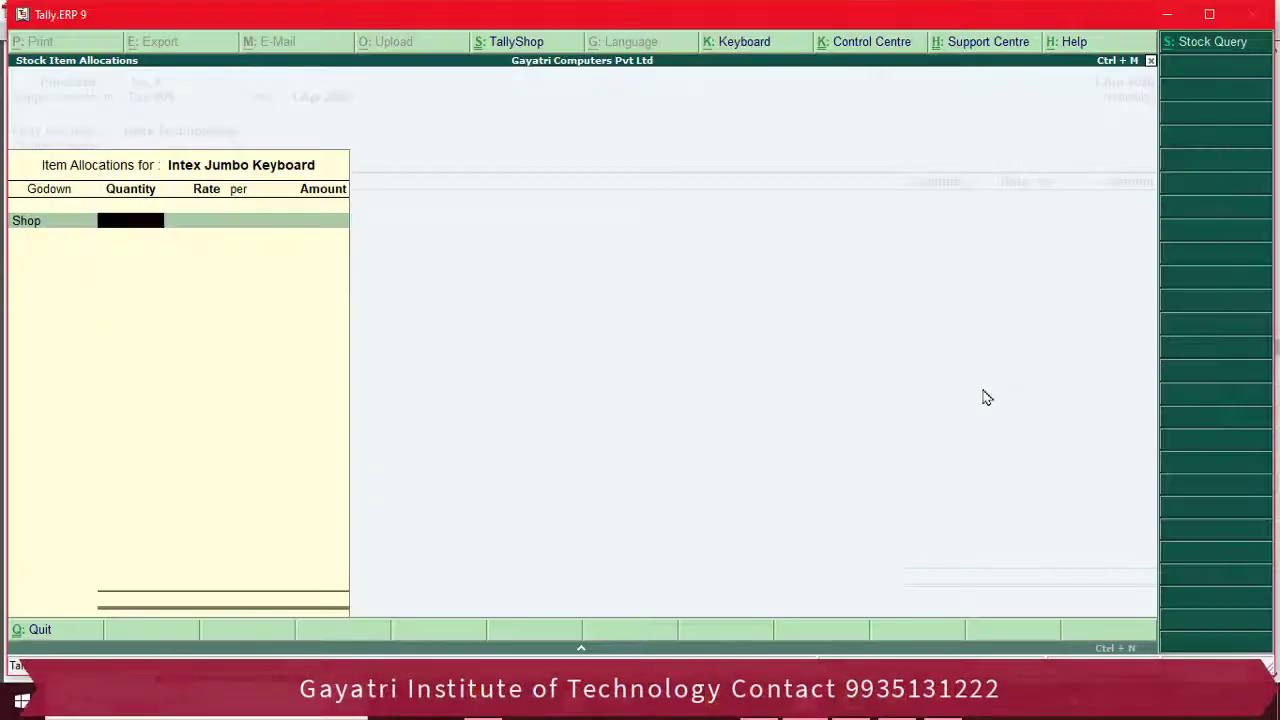
pyautogui.write('5')
pyautogui.press('Return')
pyautogui.write('230')
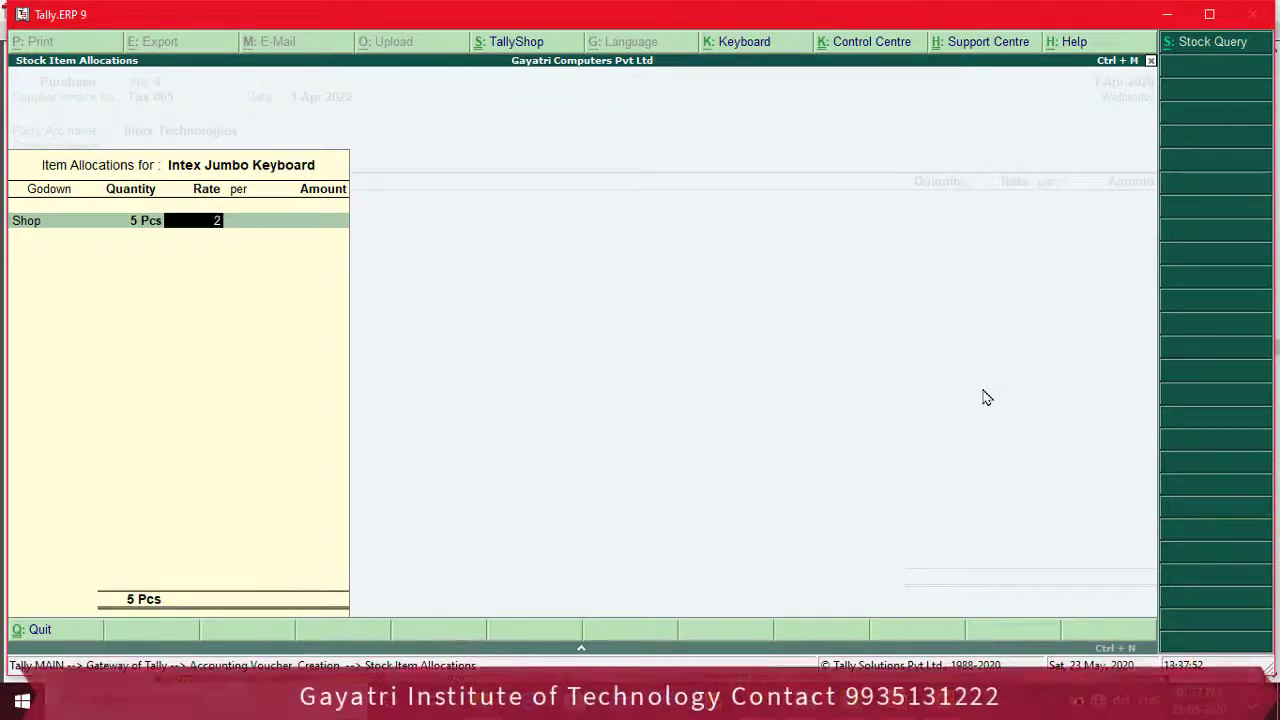
pyautogui.press('Return')
pyautogui.press('Return')
pyautogui.press('Return')
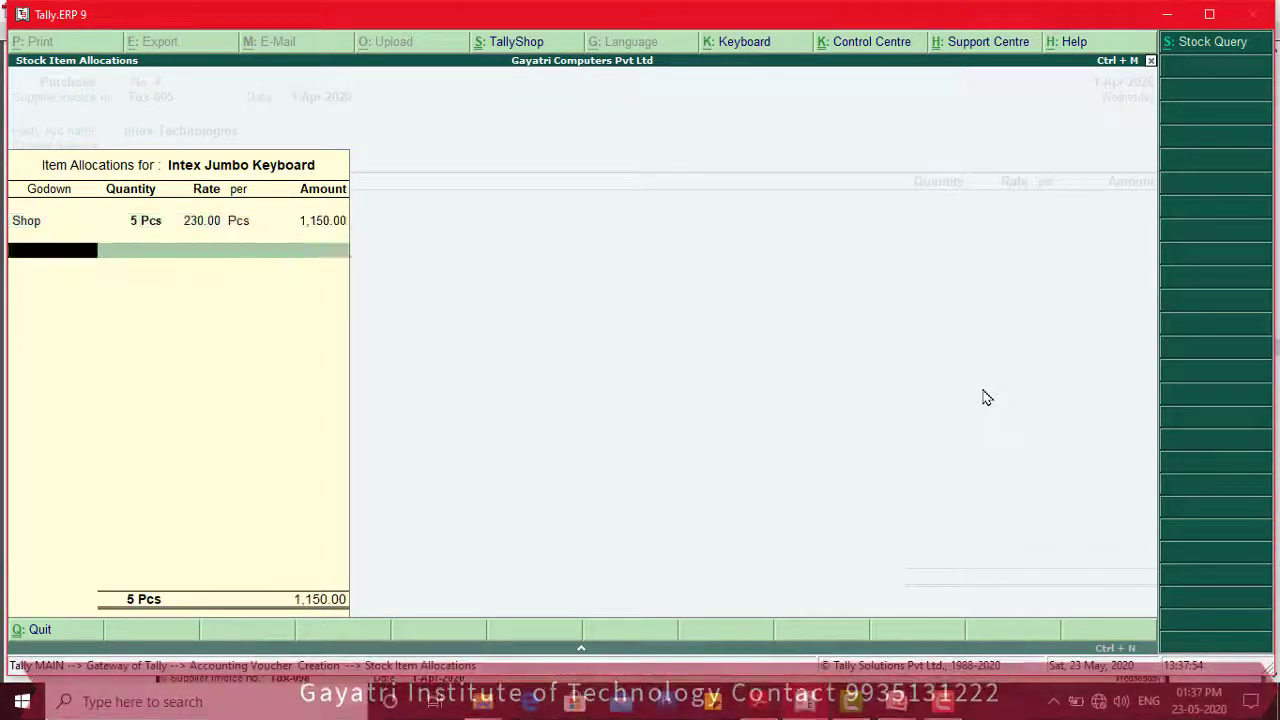
pyautogui.press('Return')
pyautogui.press('Return')
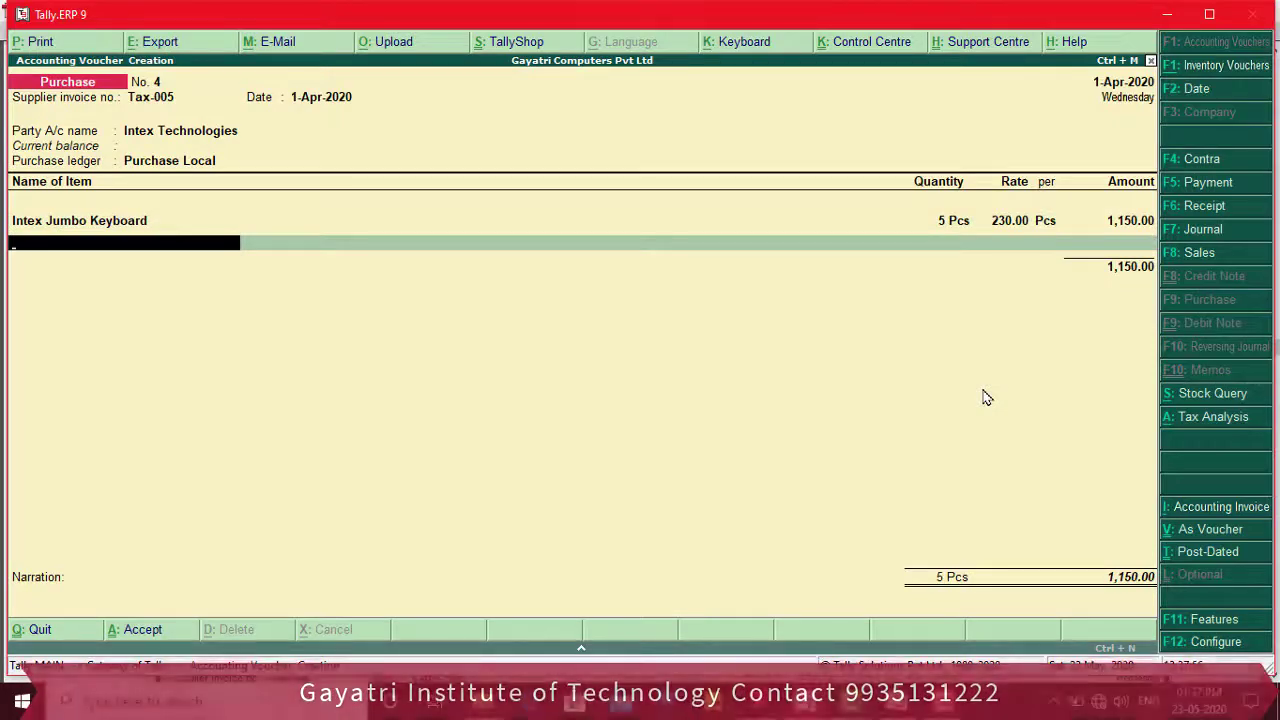
# Step: End the item list and add the Central Tax and State Tax ledgers with their calculated amounts
pyautogui.press('Return')
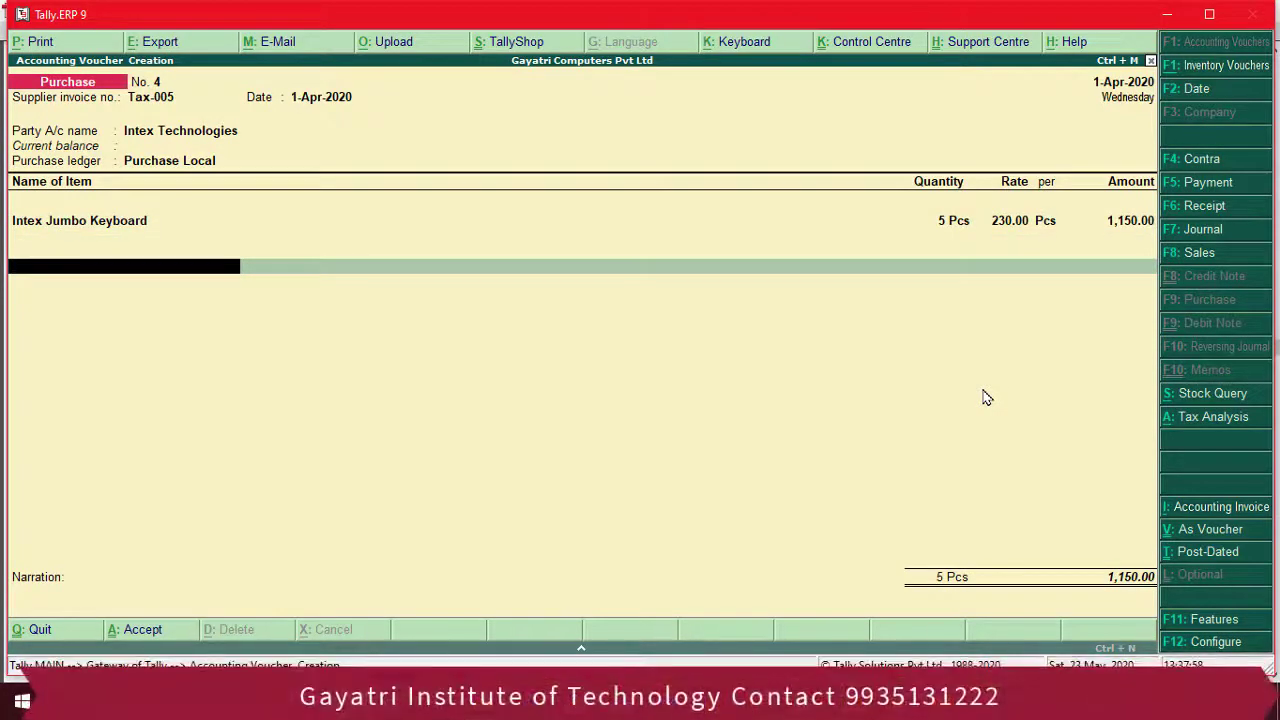
pyautogui.write('Ce')
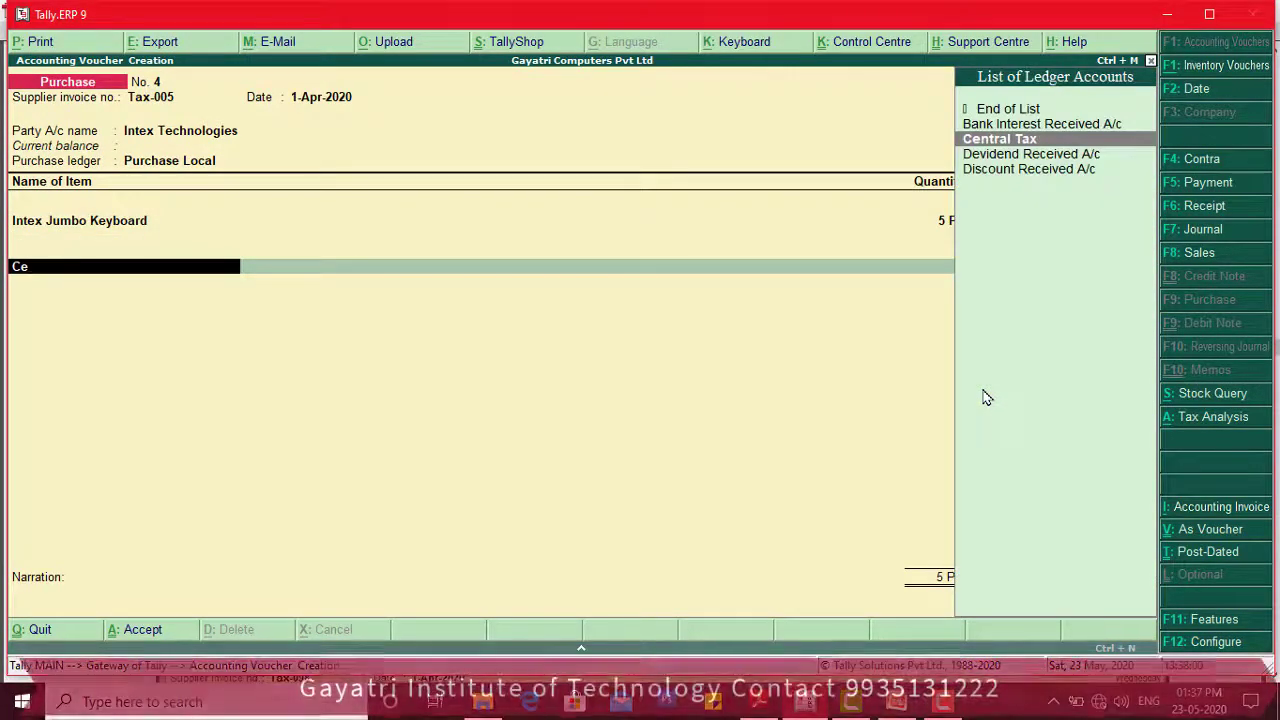
pyautogui.press('Return')
pyautogui.press('Return')
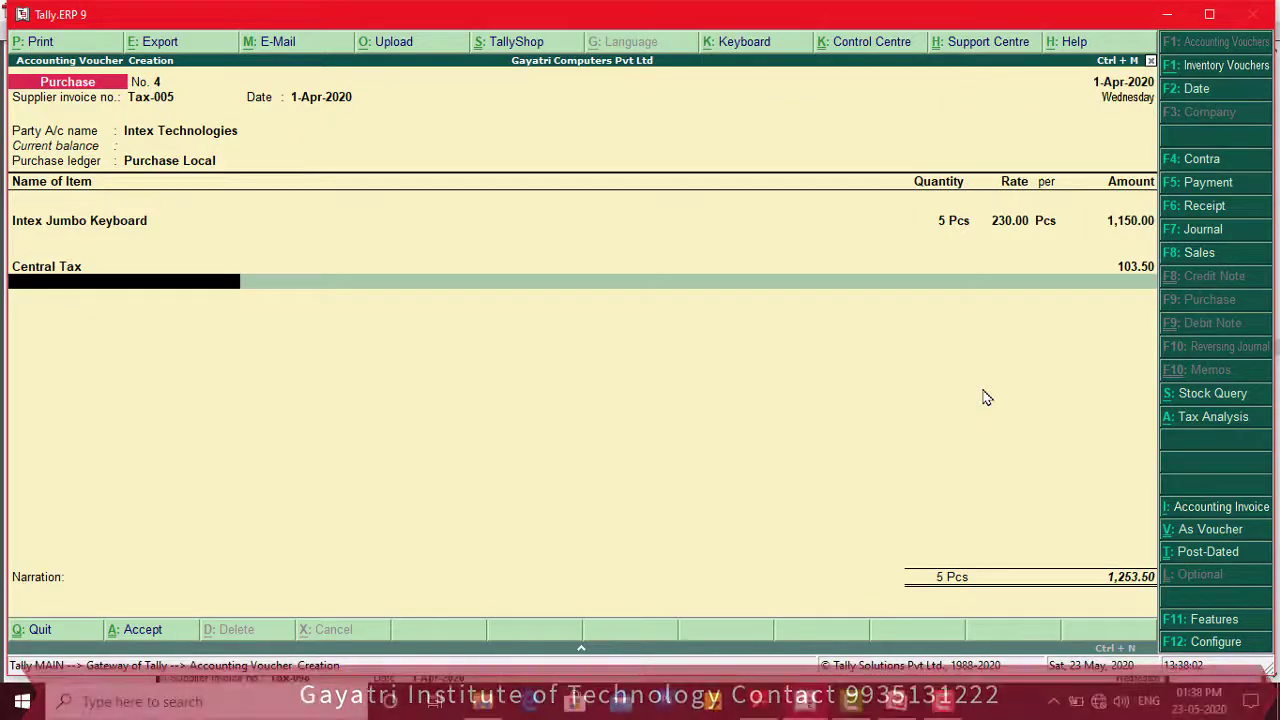
pyautogui.write('St')
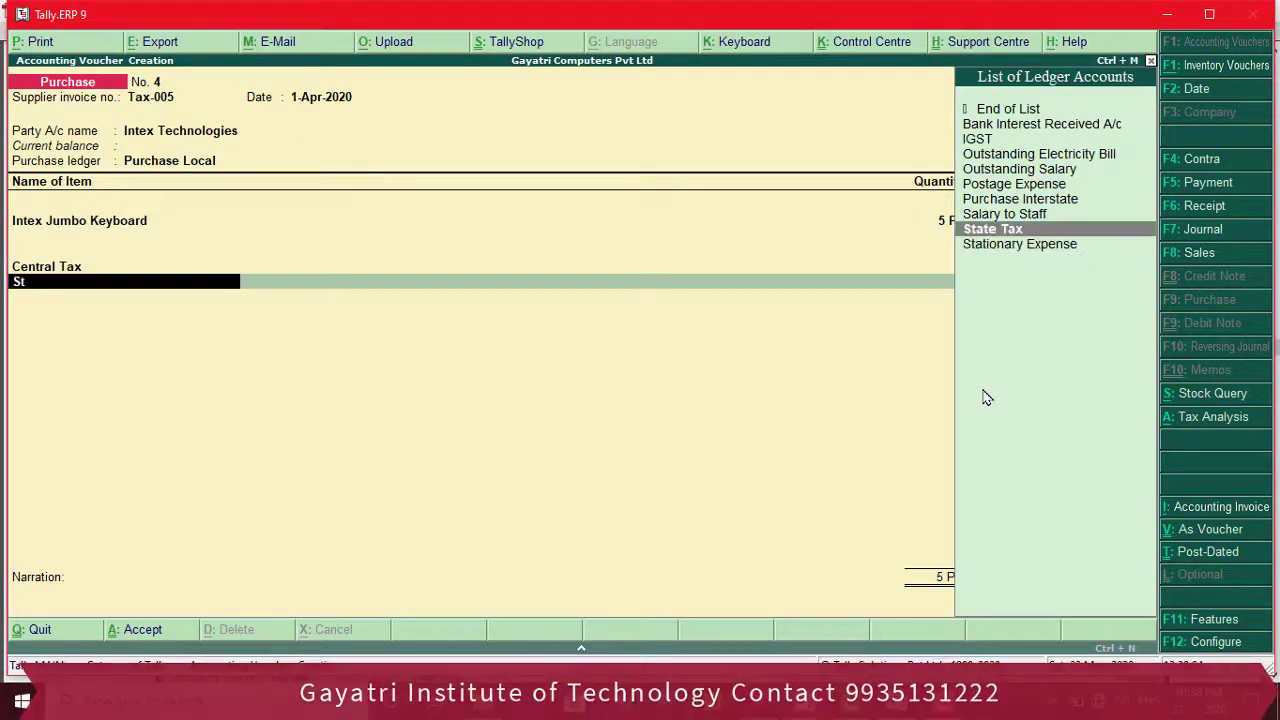
pyautogui.press('Return')
pyautogui.press('Return')
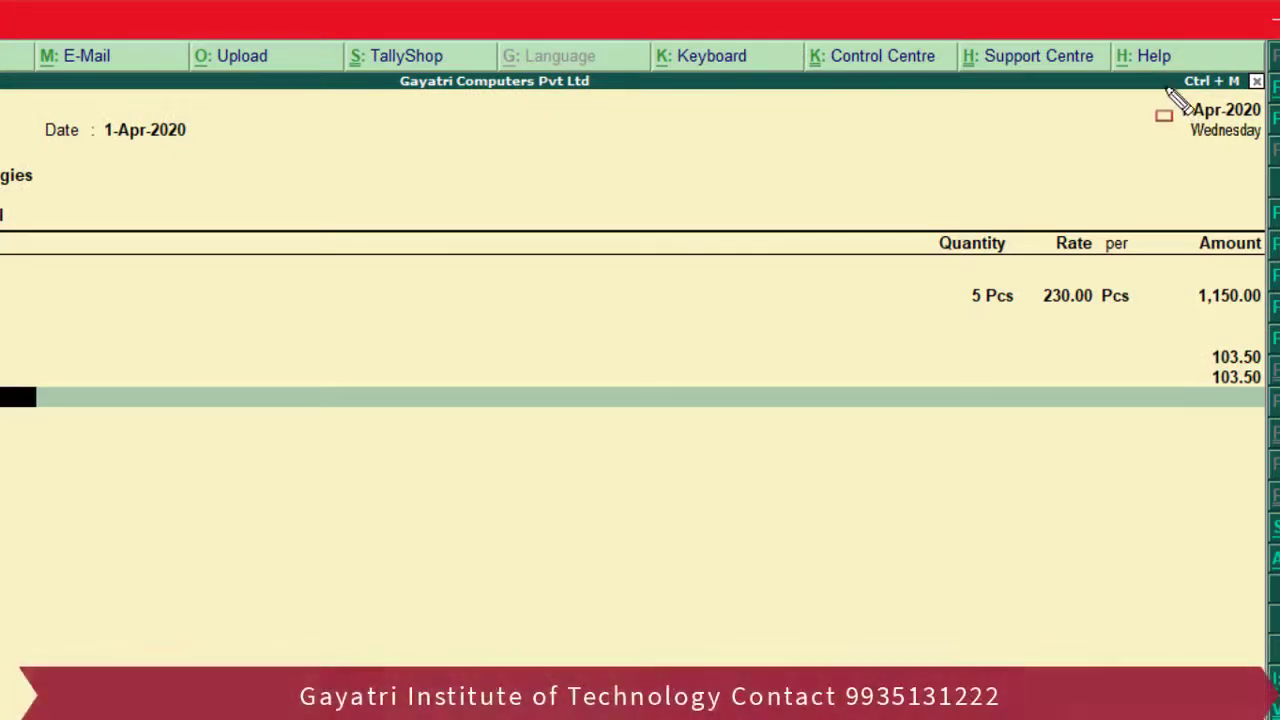
pyautogui.moveTo(1166, 88)
pyautogui.mouseDown()
pyautogui.moveTo(1200, 120)
pyautogui.moveTo(1268, 128)
pyautogui.mouseUp()
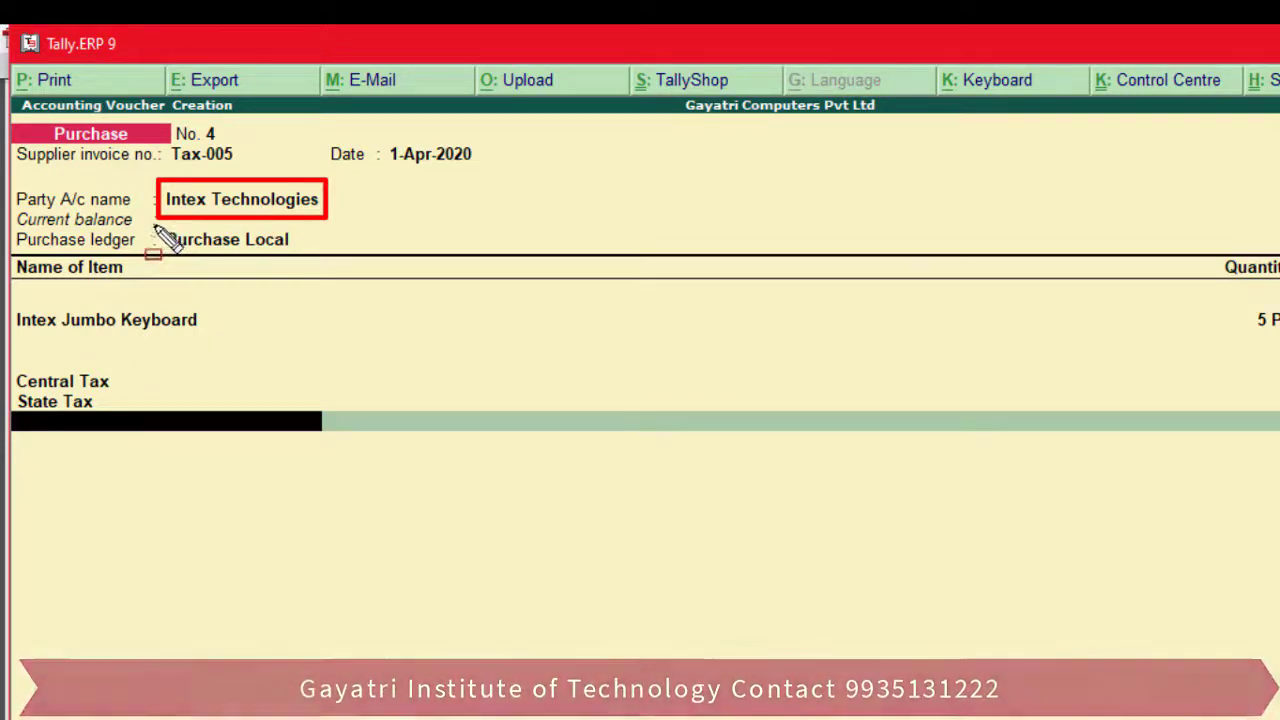
pyautogui.moveTo(154, 225)
pyautogui.mouseDown()
pyautogui.moveTo(187, 248)
pyautogui.moveTo(304, 256)
pyautogui.mouseUp()
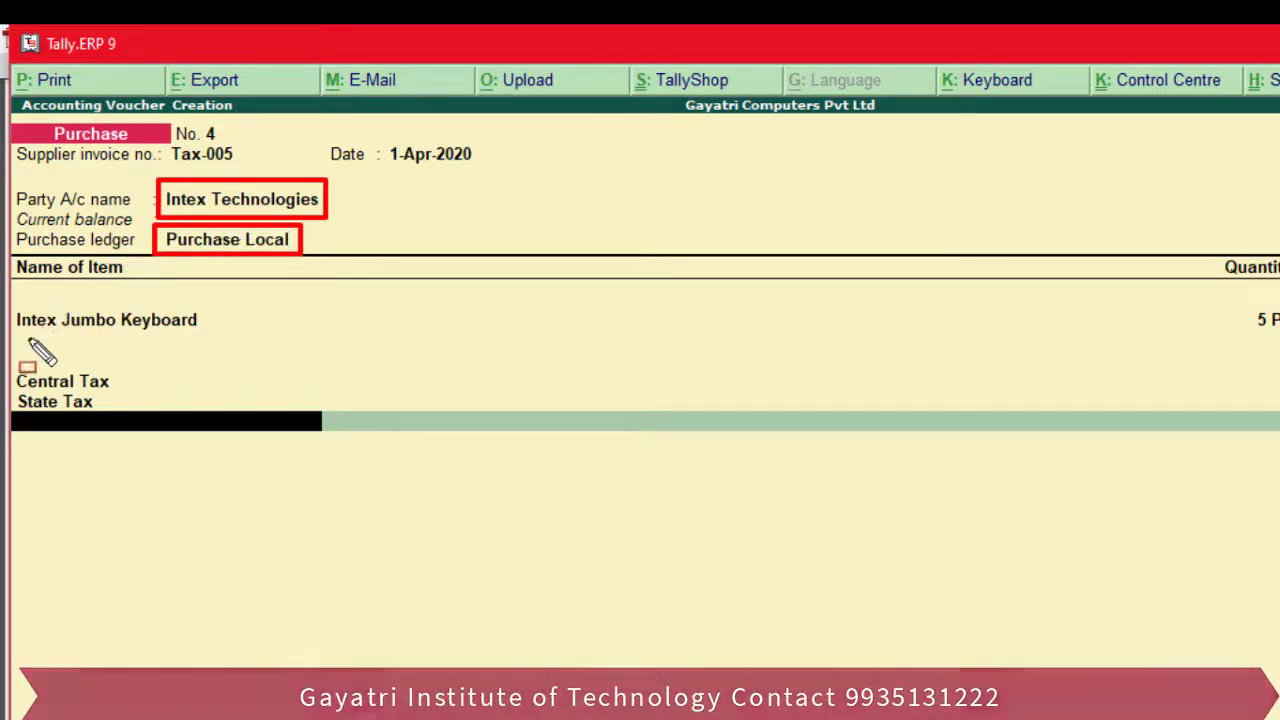
pyautogui.moveTo(6, 298)
pyautogui.mouseDown()
pyautogui.moveTo(34, 334)
pyautogui.moveTo(210, 343)
pyautogui.mouseUp()
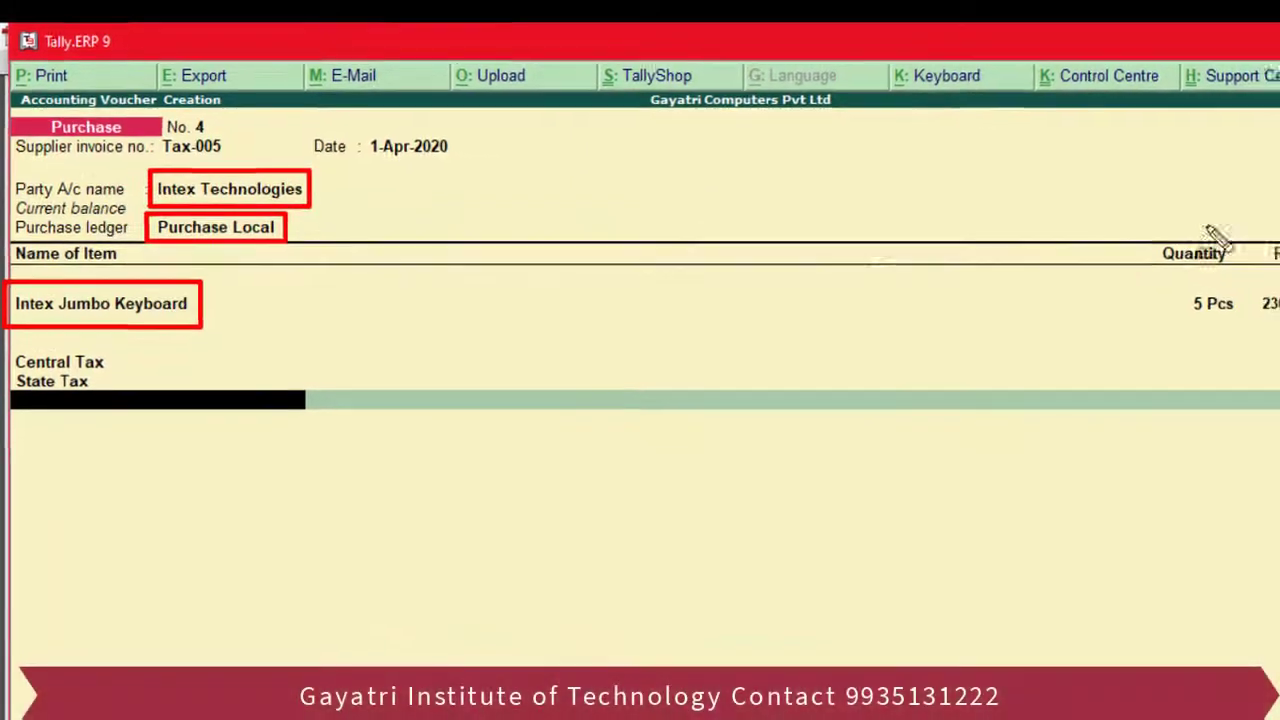
pyautogui.moveTo(1188, 93); pyautogui.dragTo(1270, 122)
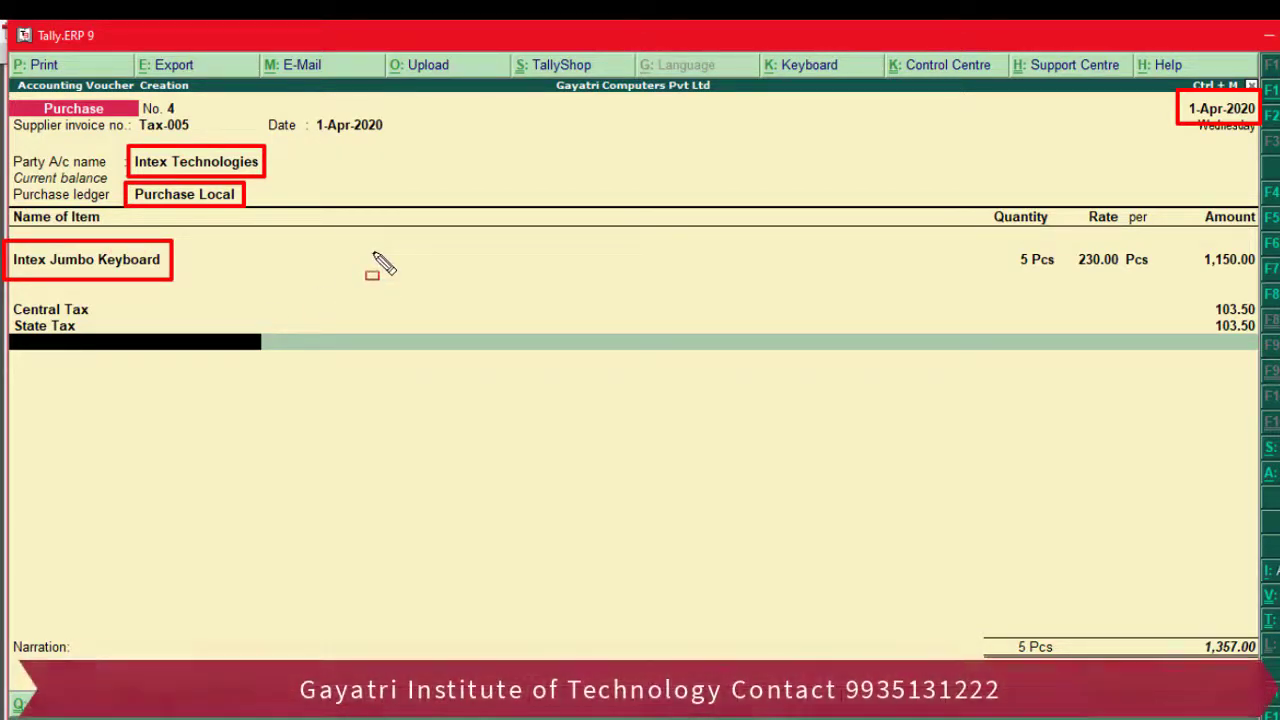
pyautogui.press('Escape')
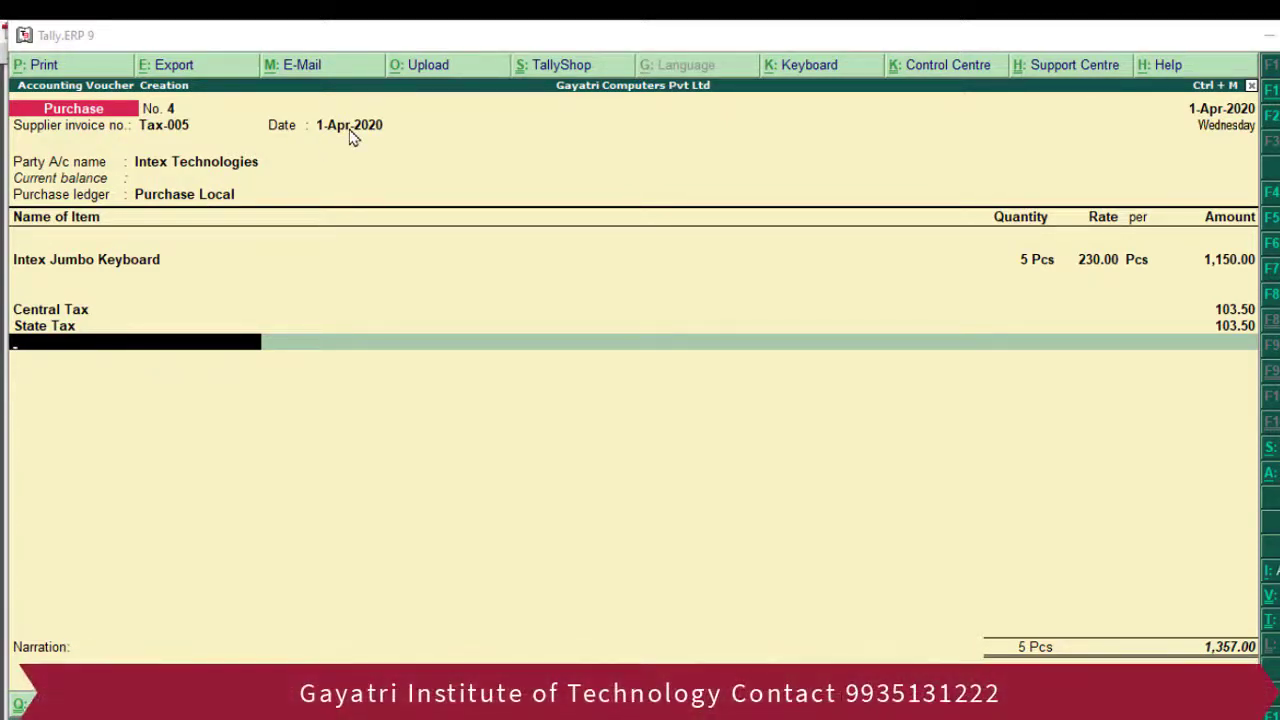
# Step: Open the Intex Technologies ledger from the voucher, examine its state, registration type and GSTIN, and quit without changing it
pyautogui.click(175, 166)
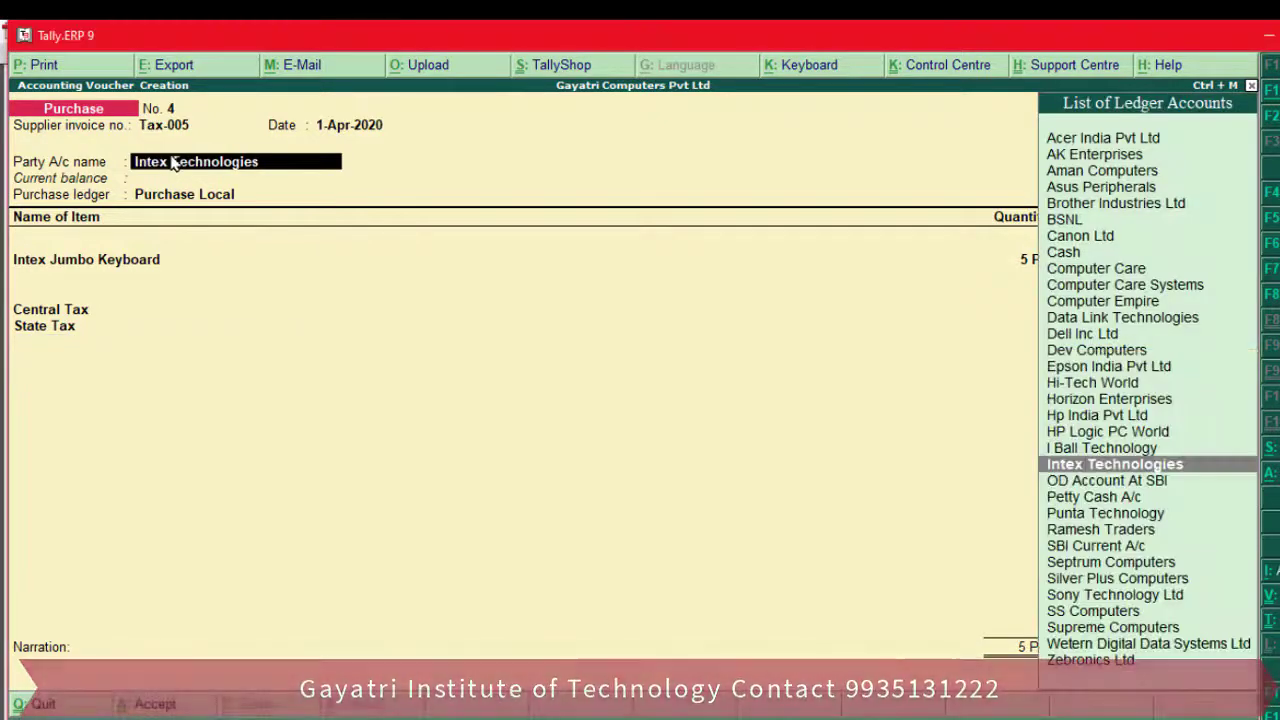
pyautogui.hotkey('ctrl', 'Return')
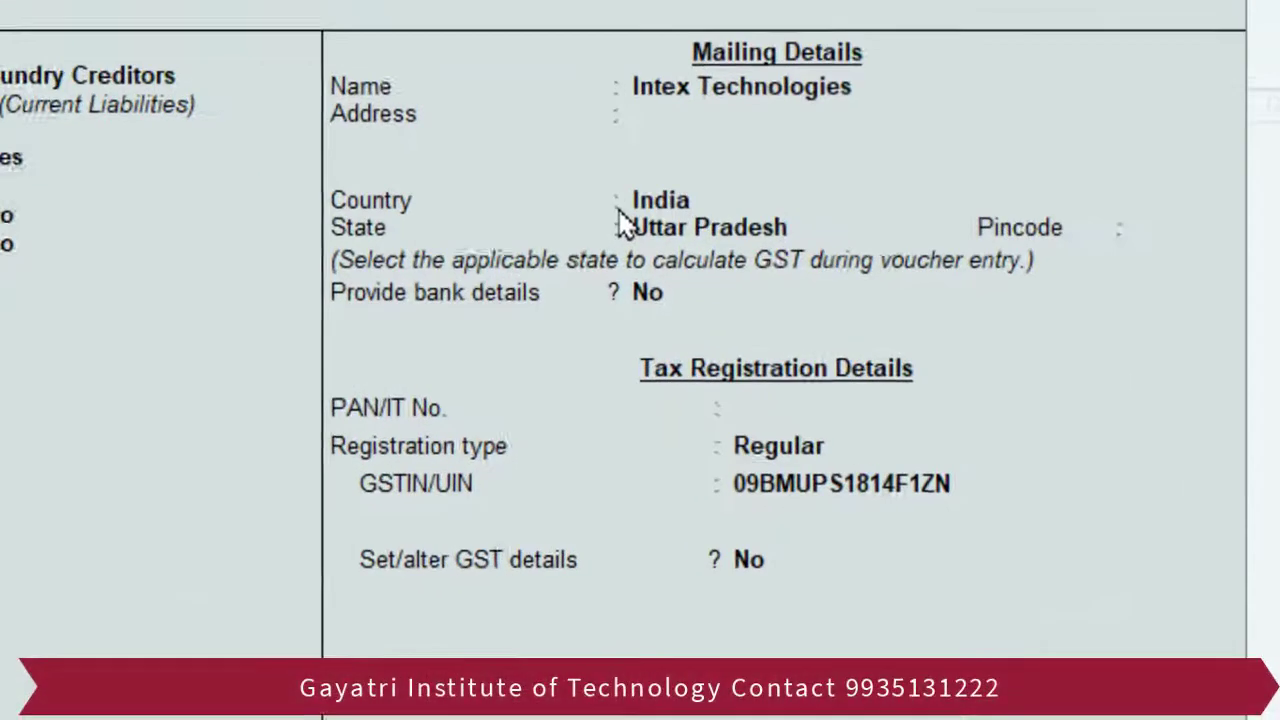
pyautogui.hotkey('ctrl', 'shift', 'd')
pyautogui.moveTo(627, 275); pyautogui.dragTo(638, 282)
pyautogui.moveTo(637, 215)
pyautogui.mouseDown()
pyautogui.moveTo(650, 228)
pyautogui.moveTo(829, 244)
pyautogui.mouseUp()
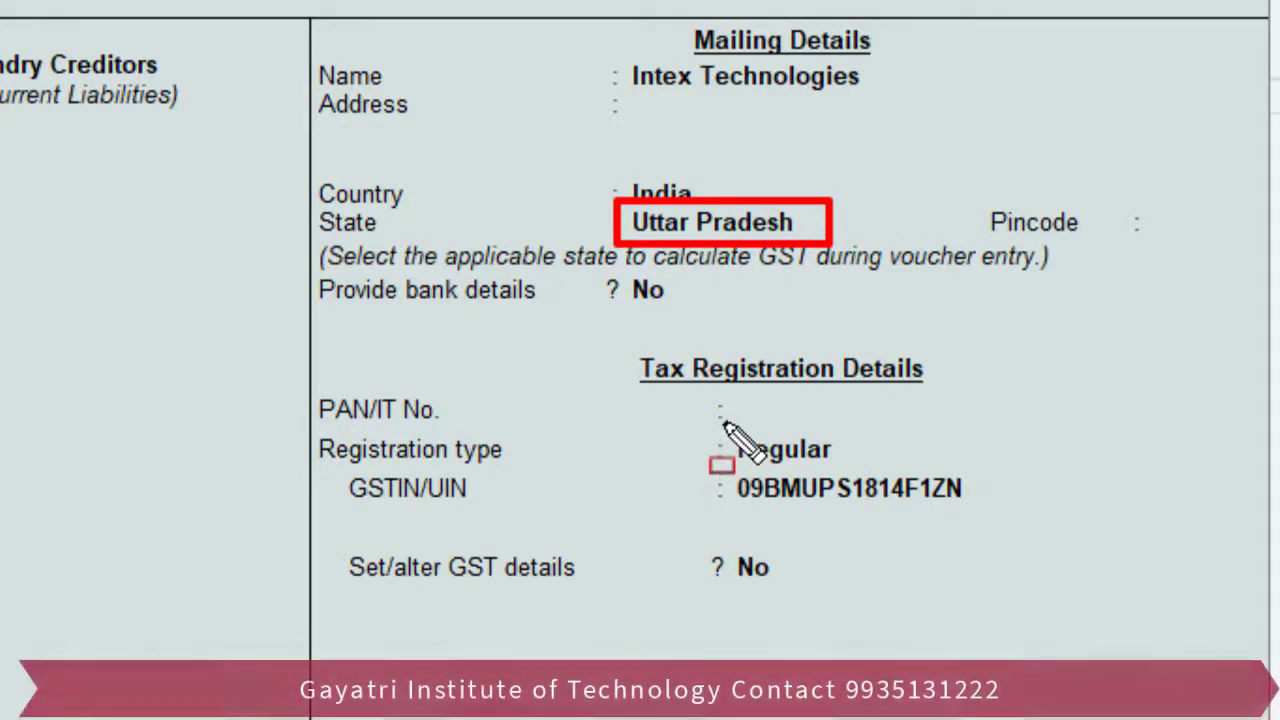
pyautogui.moveTo(722, 420)
pyautogui.mouseDown()
pyautogui.moveTo(736, 462)
pyautogui.moveTo(846, 466)
pyautogui.mouseUp()
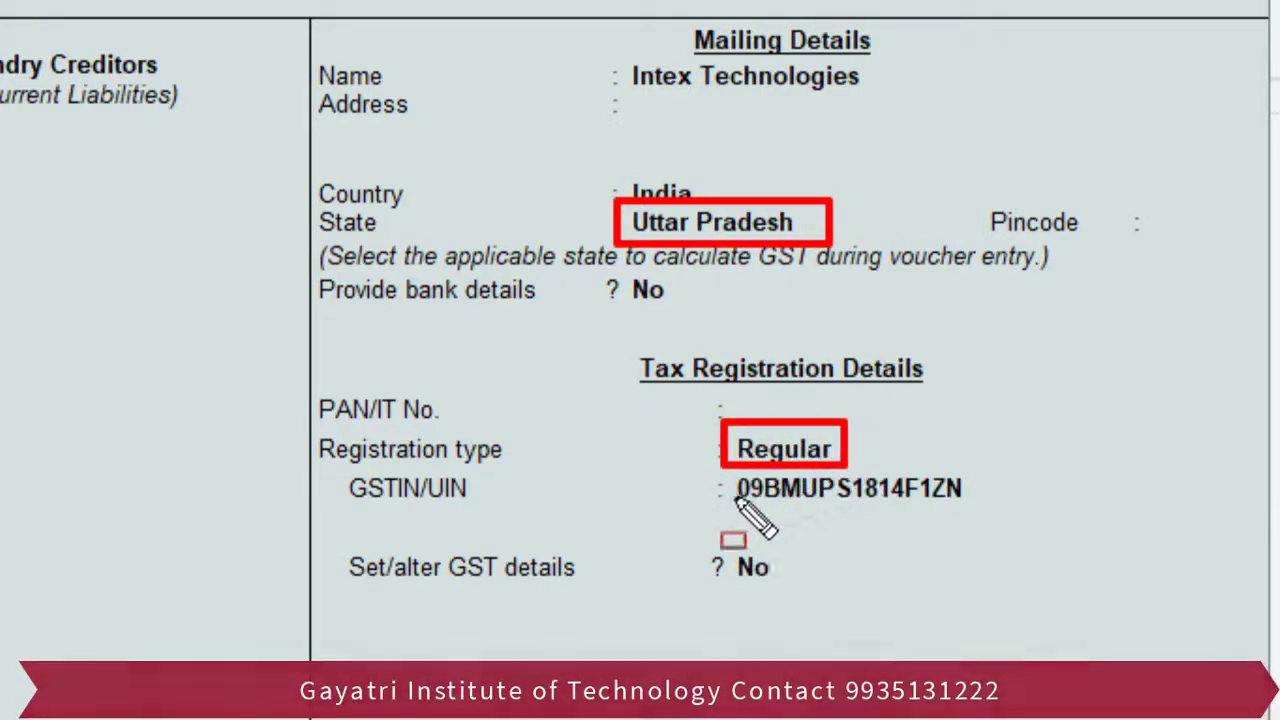
pyautogui.moveTo(721, 469)
pyautogui.mouseDown()
pyautogui.moveTo(758, 508)
pyautogui.moveTo(977, 508)
pyautogui.mouseUp()
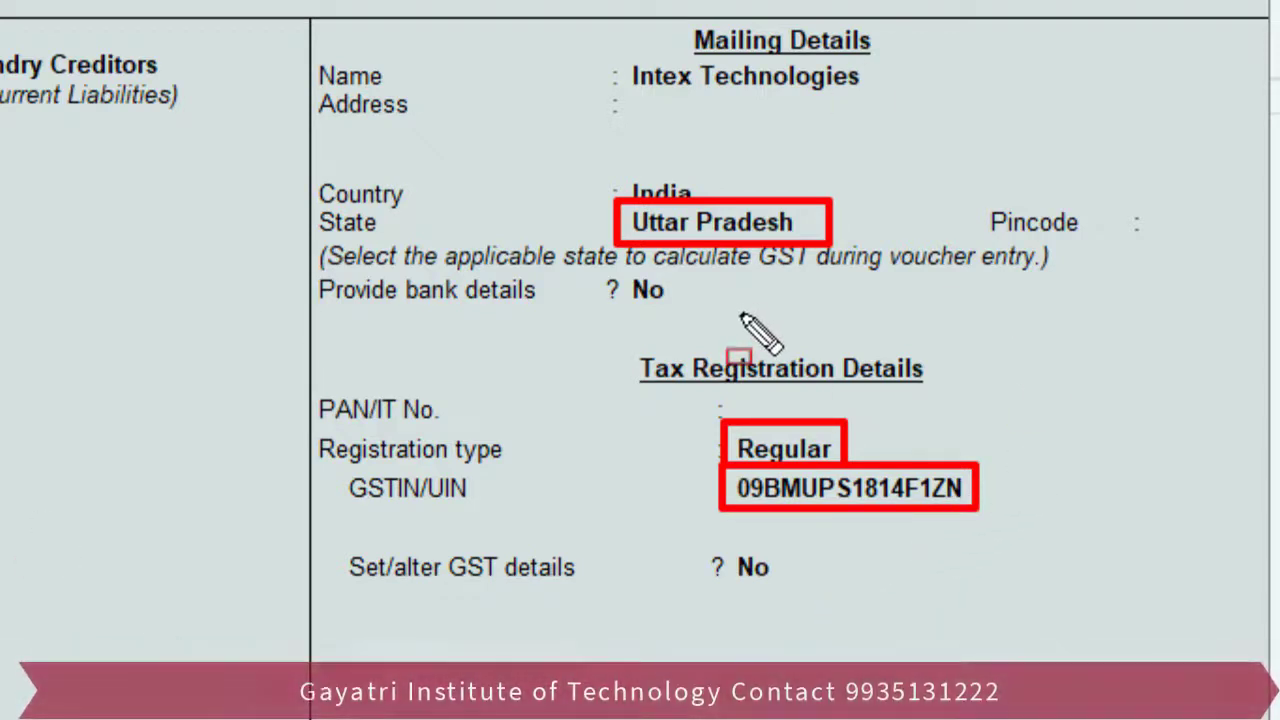
pyautogui.press('Escape')
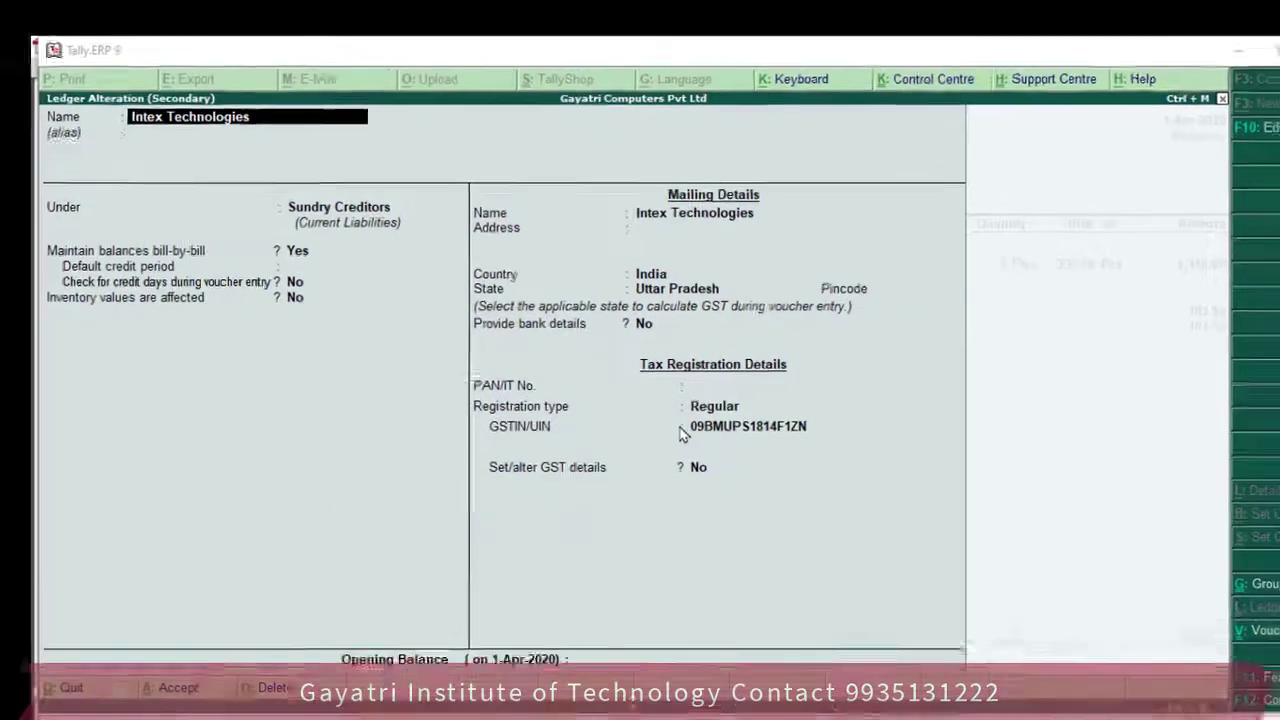
pyautogui.click(633, 431)
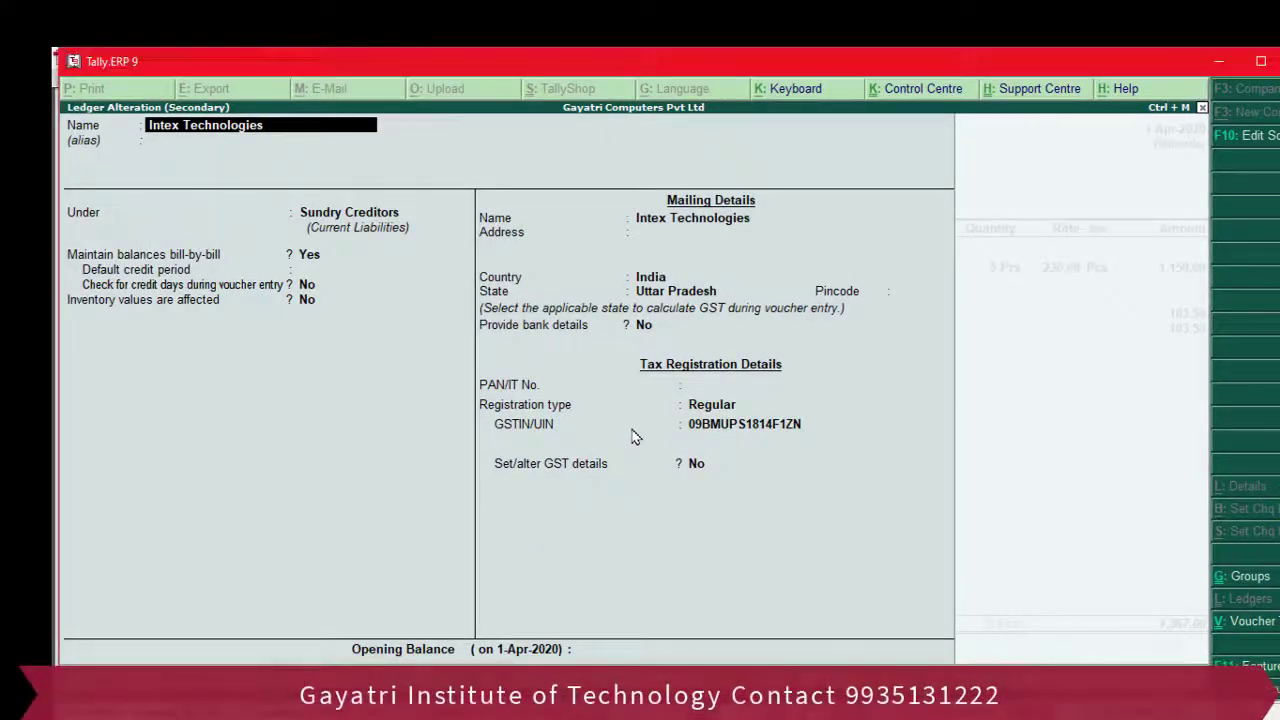
pyautogui.click(633, 431)
pyautogui.press('Escape')
pyautogui.press('Escape')
pyautogui.press('y')
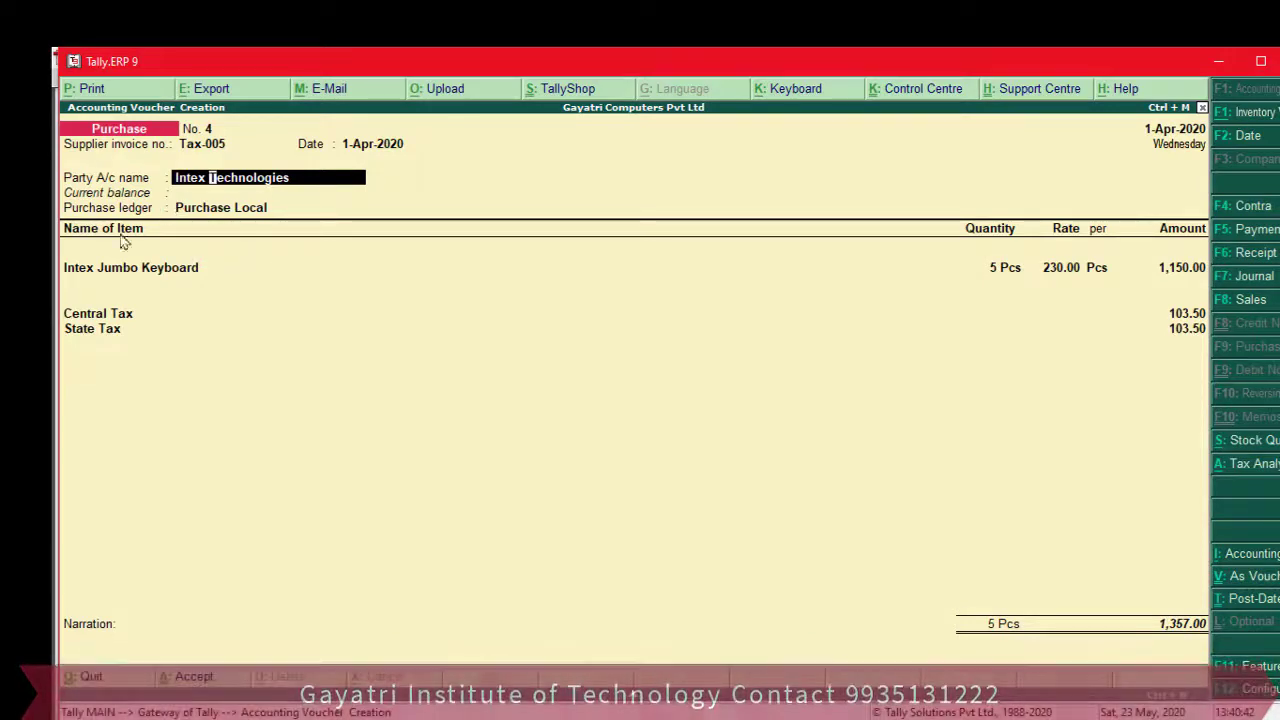
# Step: Keep Intex Technologies as the party account and accept its supplier details to return to the purchase ledger
pyautogui.press('Return')
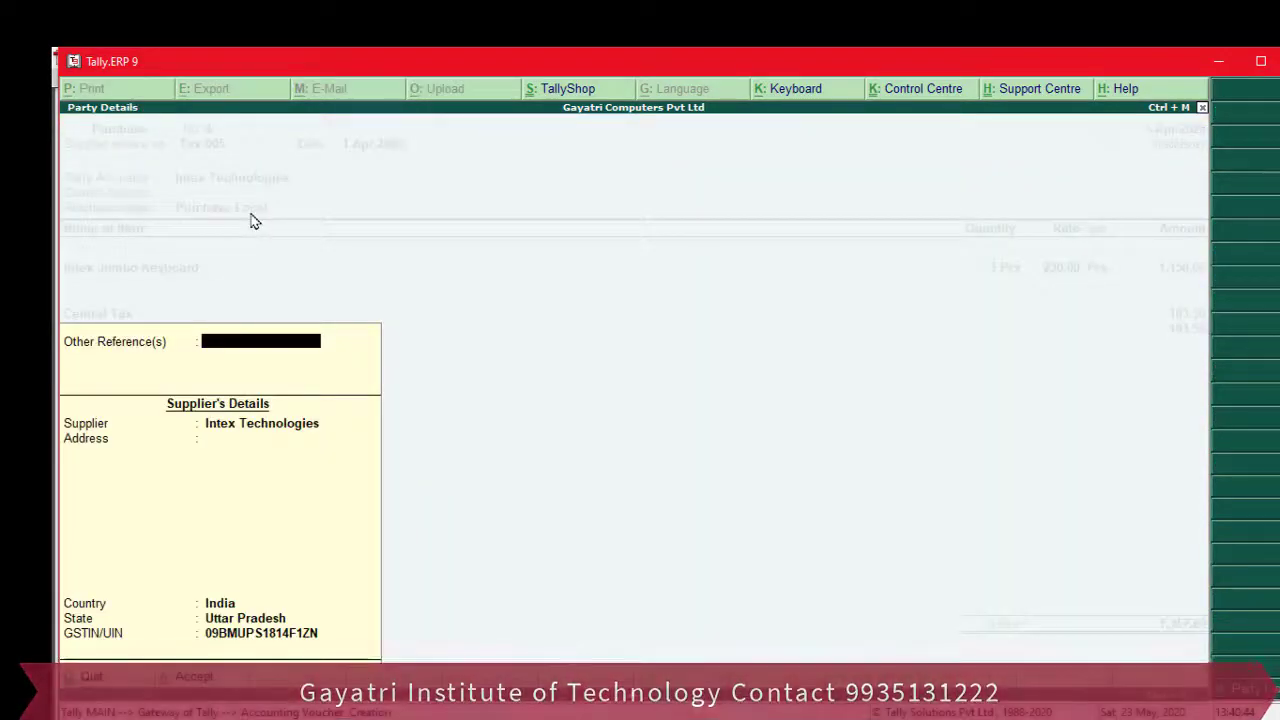
pyautogui.press('Return')
pyautogui.press('Return')
pyautogui.press('Return')
pyautogui.press('Return')
pyautogui.press('Return')
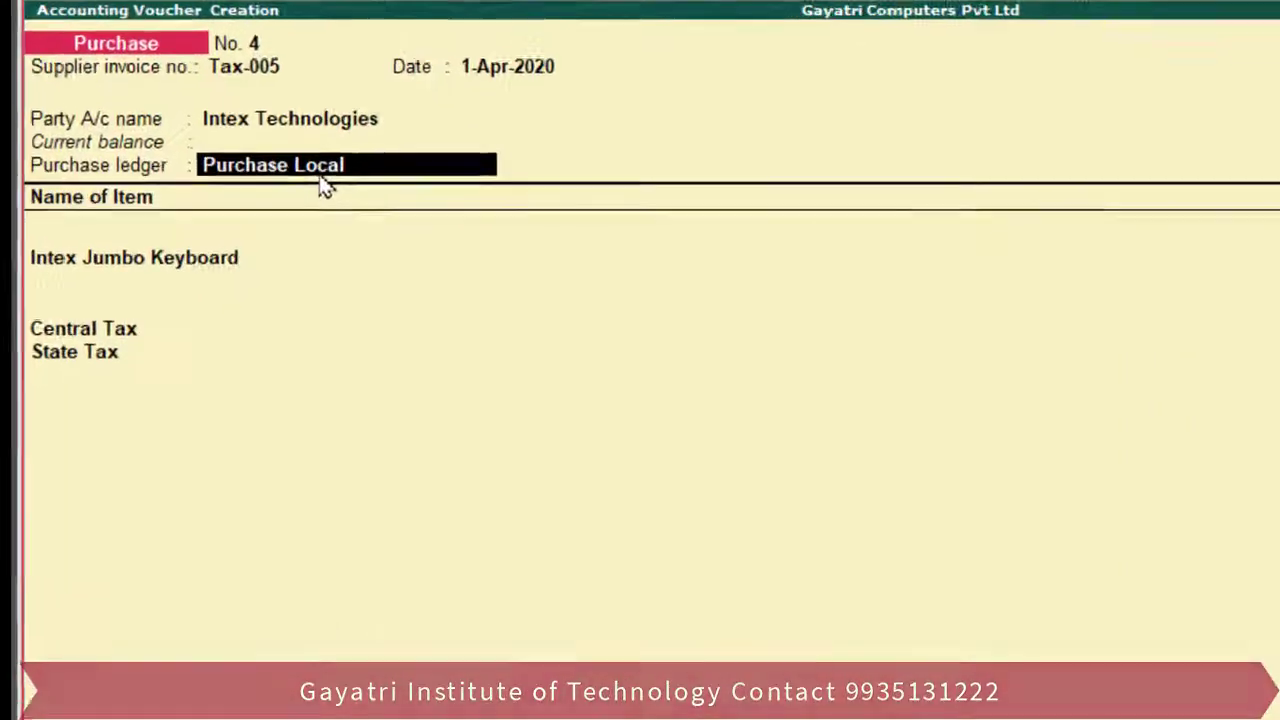
# Step: Open the Purchase Local ledger from the voucher and examine its GST applicability, type of supply and inventory setting
pyautogui.hotkey('ctrl', 'Return')
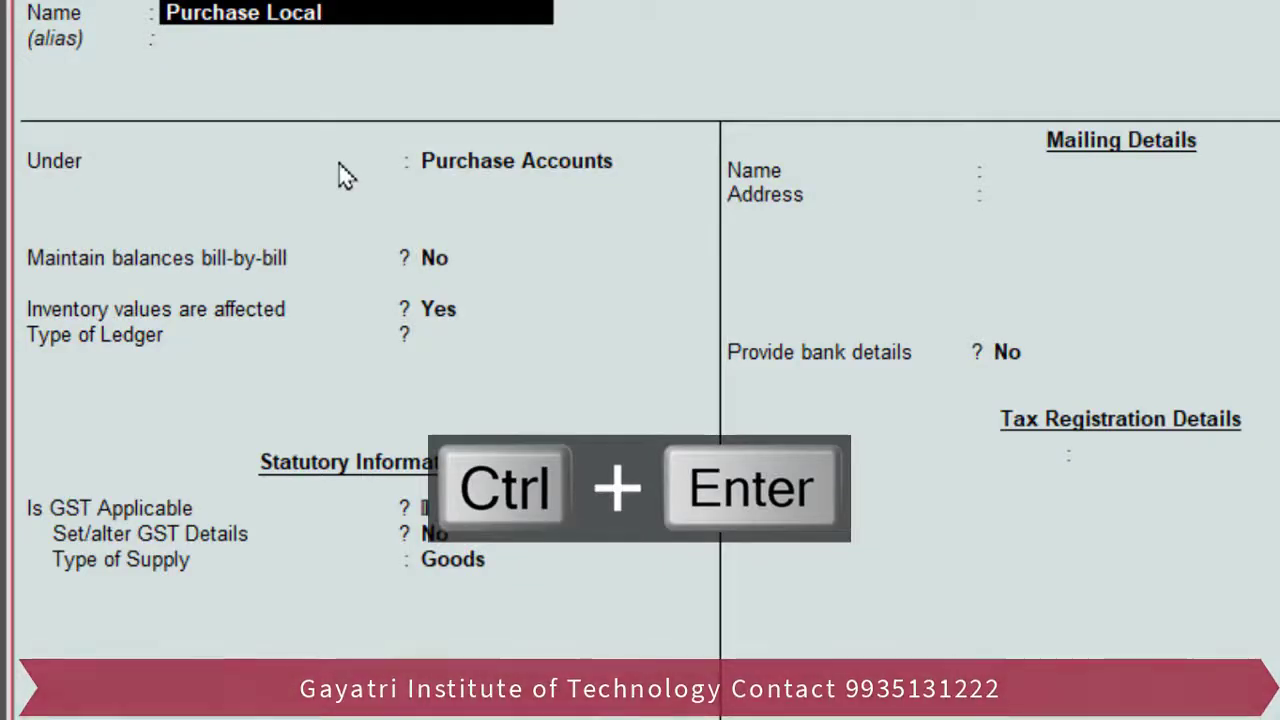
pyautogui.press('Return')
pyautogui.press('Return')
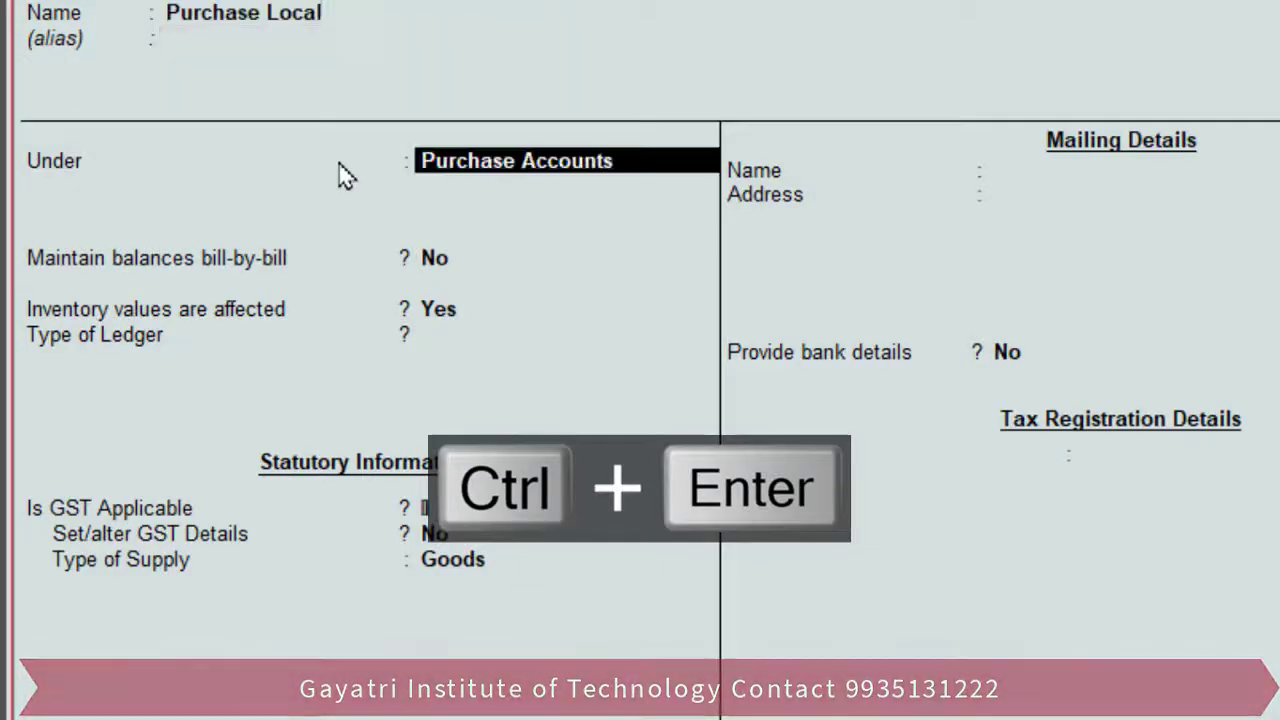
pyautogui.press('Return')
pyautogui.press('Return')
pyautogui.press('Return')
pyautogui.press('Return')
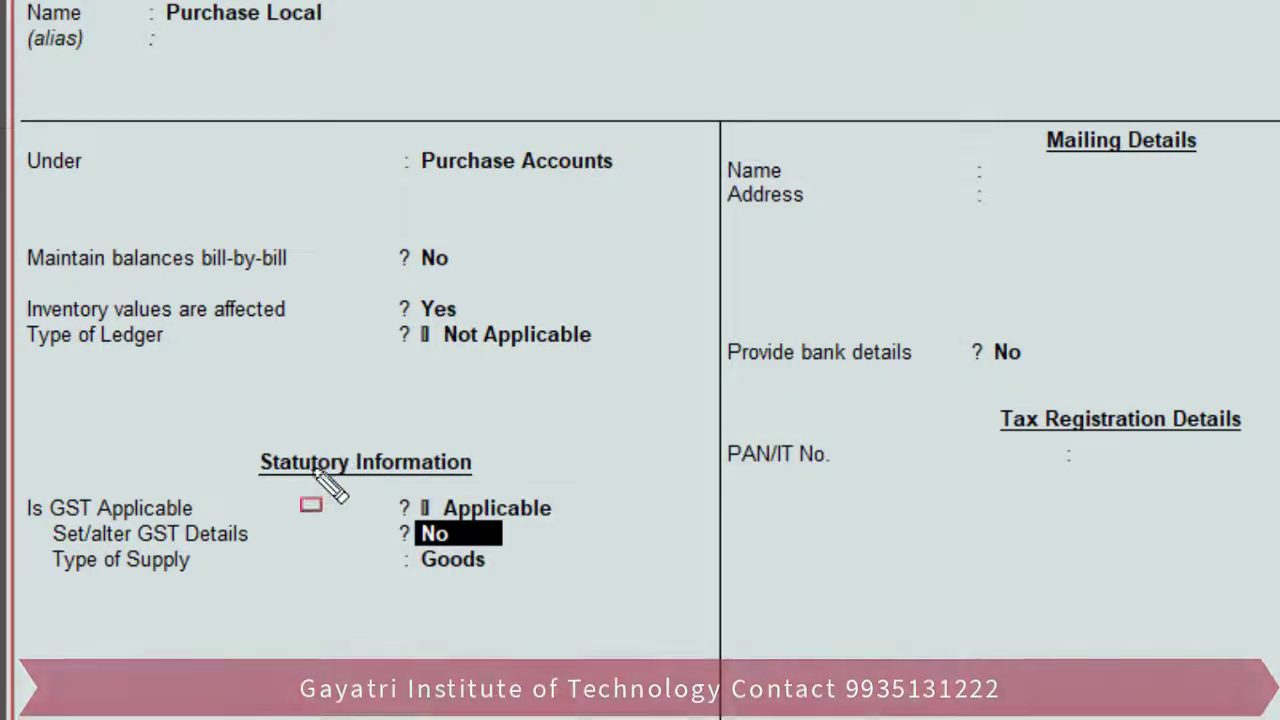
pyautogui.moveTo(372, 486); pyautogui.dragTo(557, 524)
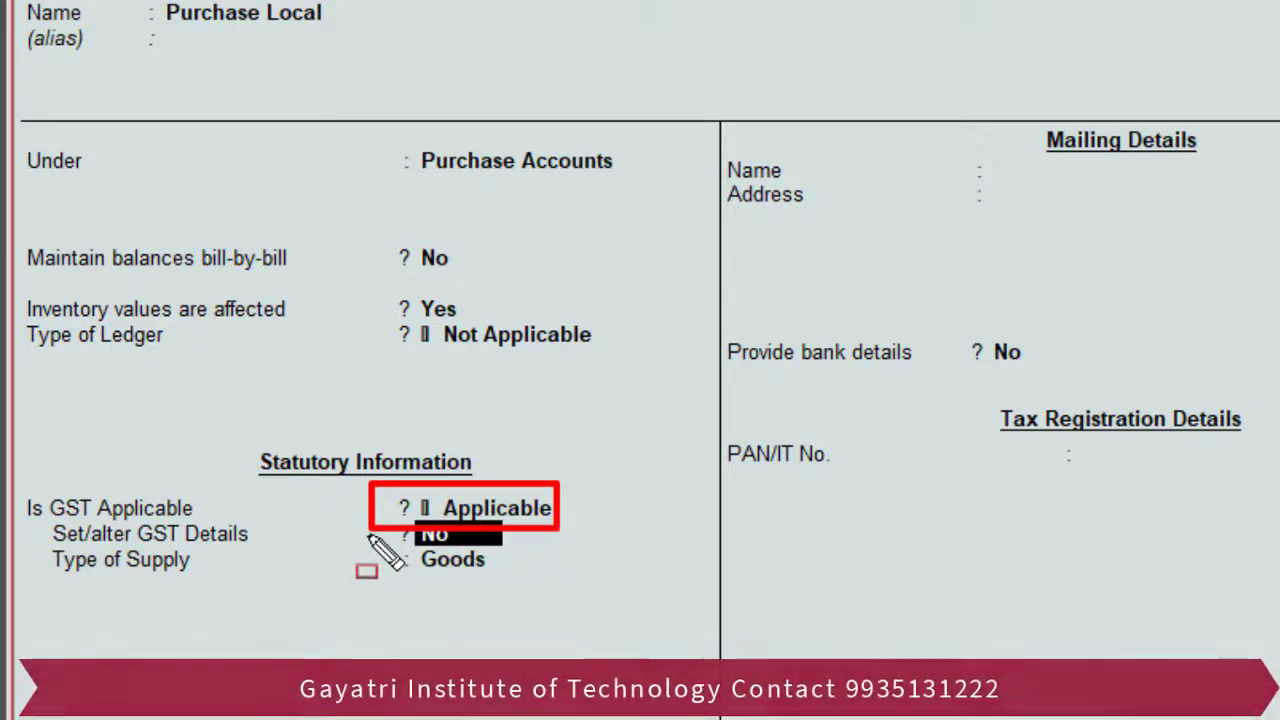
pyautogui.moveTo(369, 536)
pyautogui.mouseDown()
pyautogui.moveTo(474, 584)
pyautogui.moveTo(557, 575)
pyautogui.mouseUp()
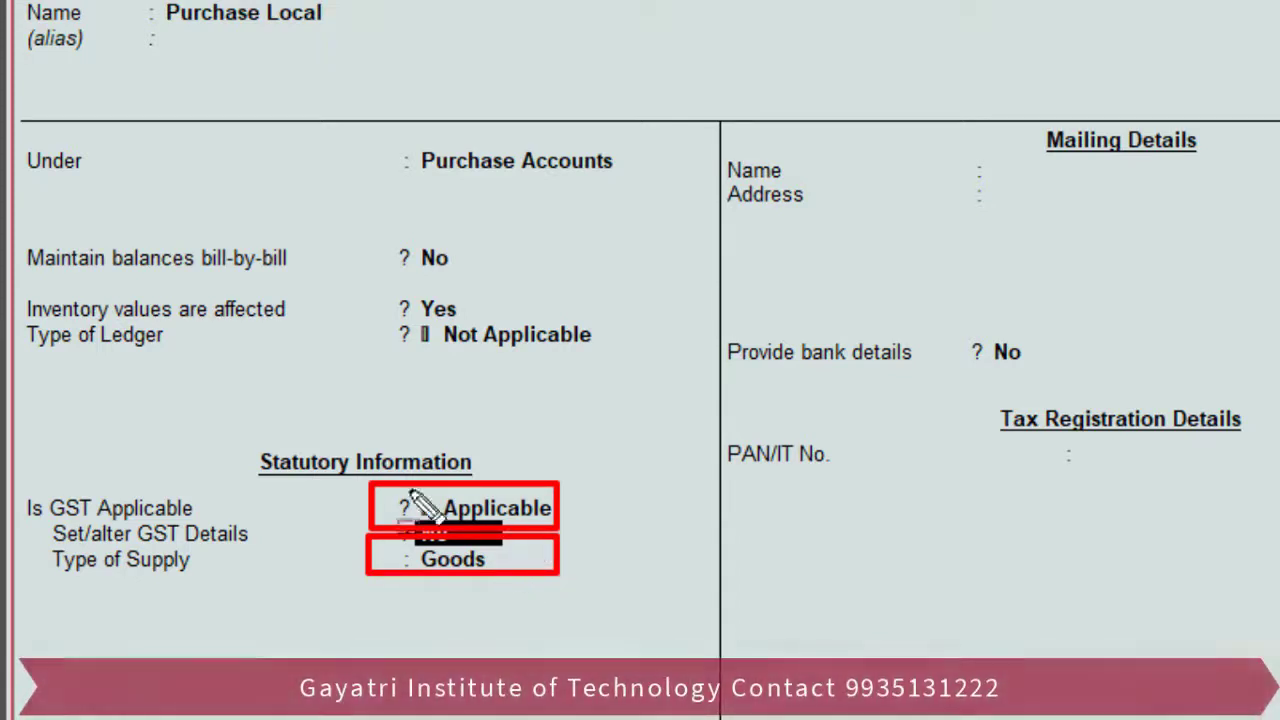
pyautogui.press('Escape')
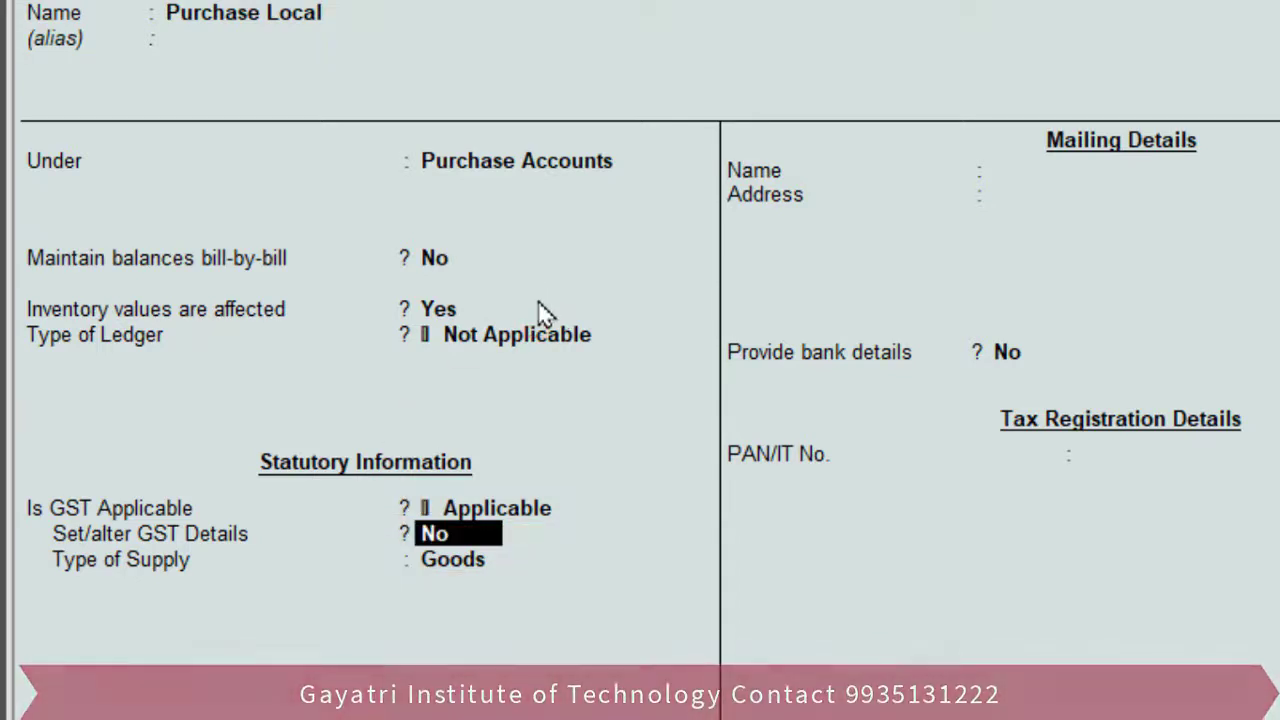
pyautogui.click(540, 303)
pyautogui.hotkey('ctrl', '2')
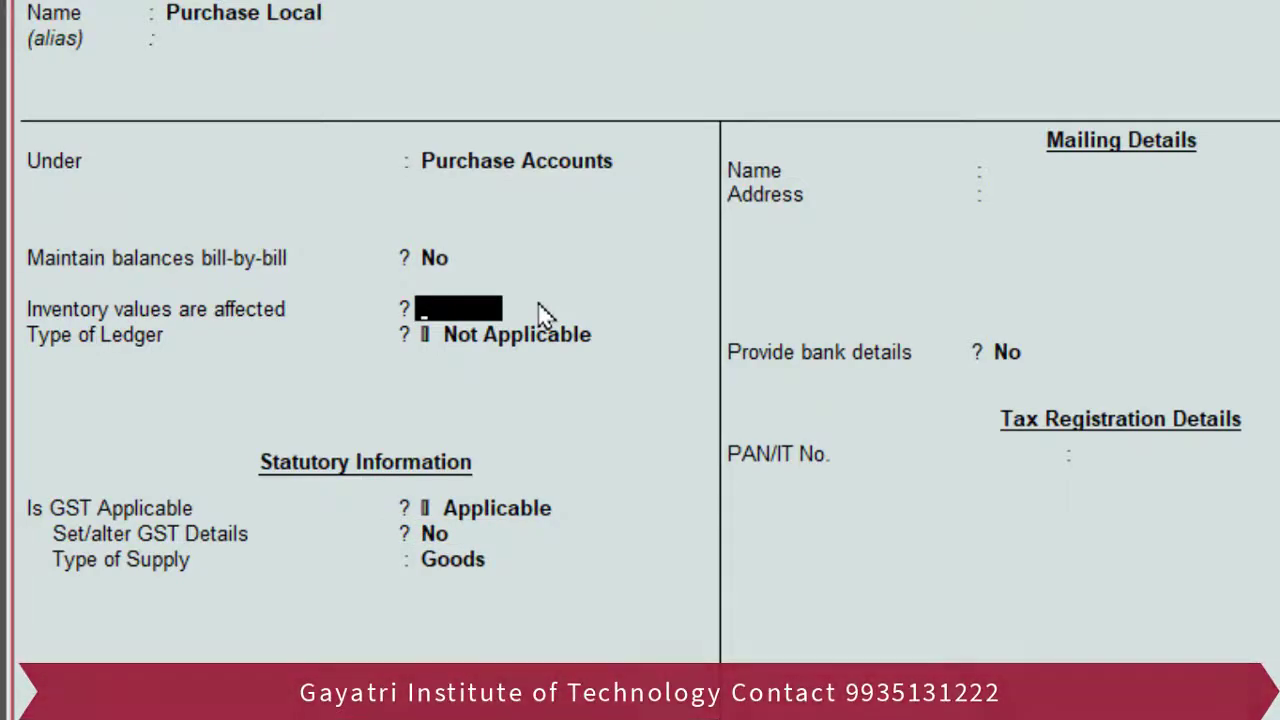